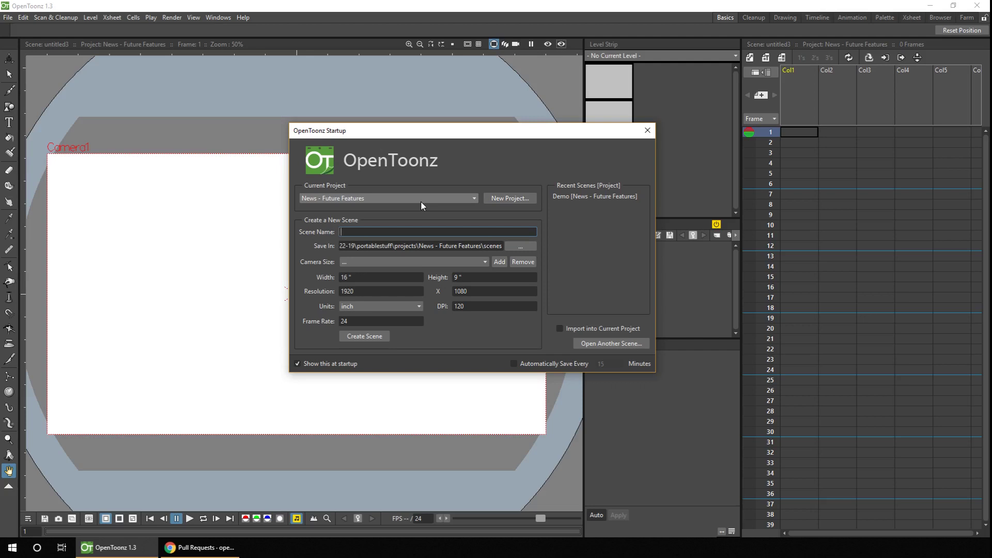
# Load the recent Demo scene from the Startup dialog's Recent Scenes list
pyautogui.click(586, 200)
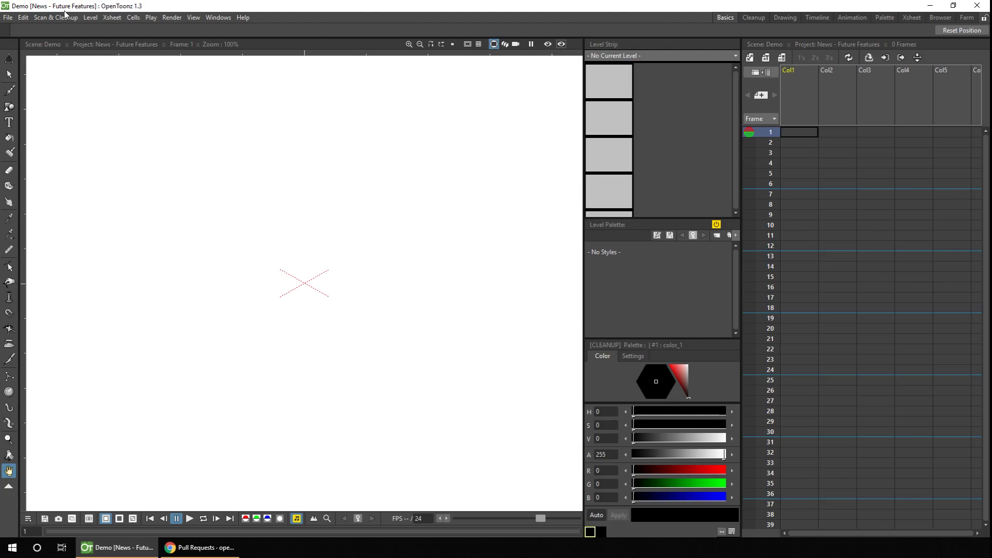
pyautogui.click(8, 18)
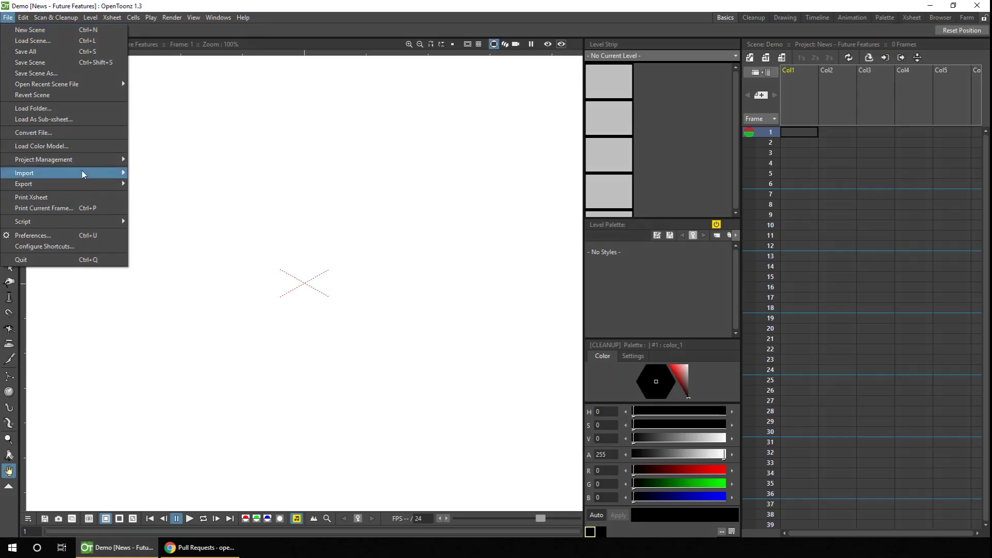
pyautogui.moveTo(84, 173)
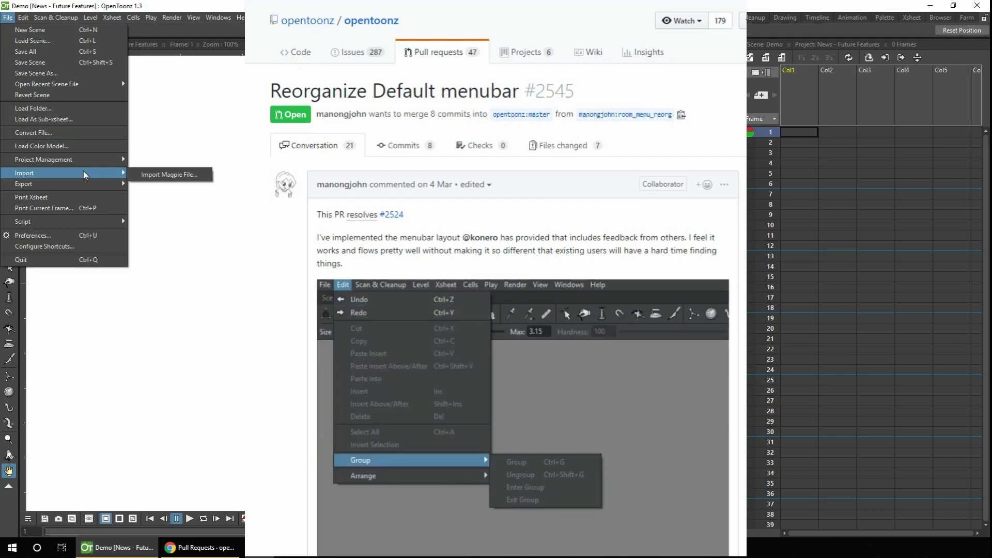
pyautogui.click(148, 18)
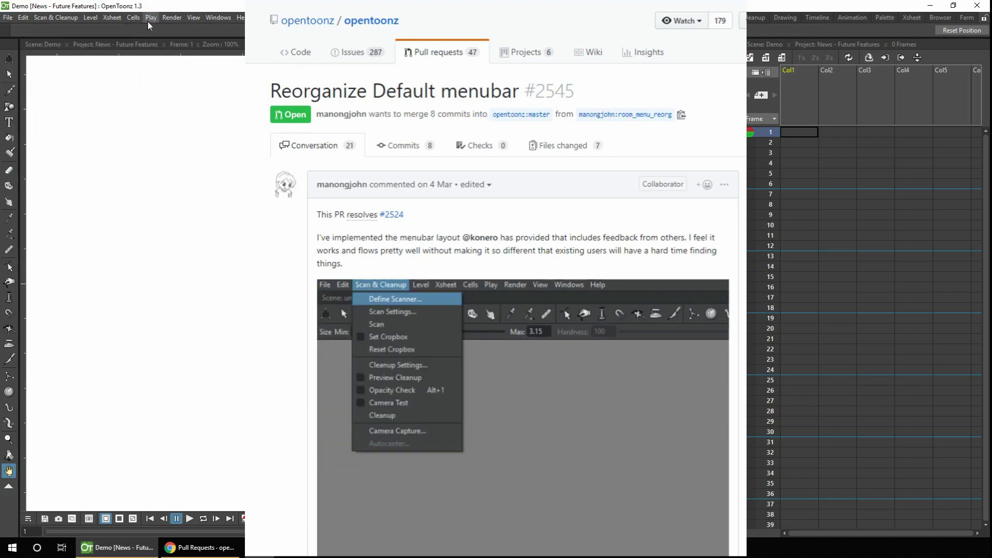
pyautogui.click(147, 20)
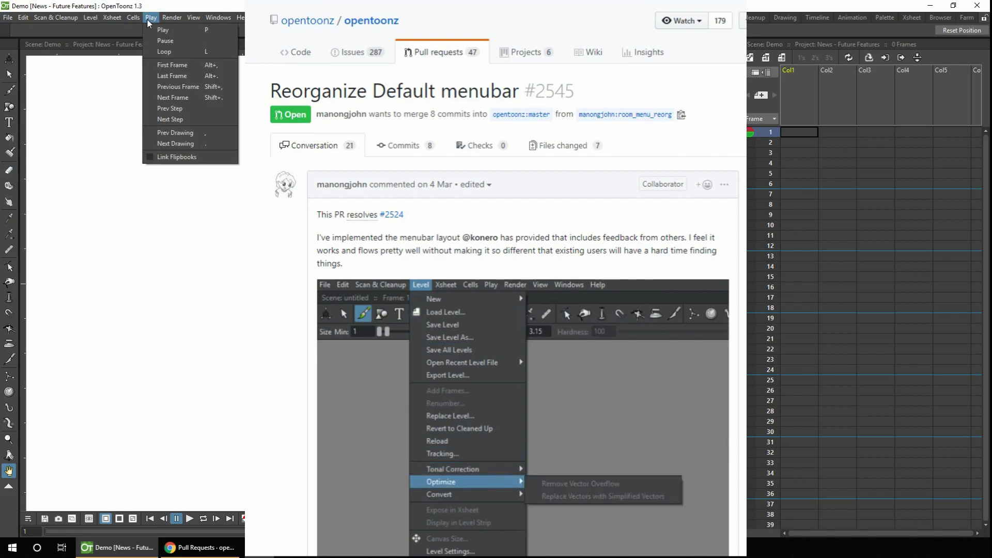
pyautogui.moveTo(171, 21)
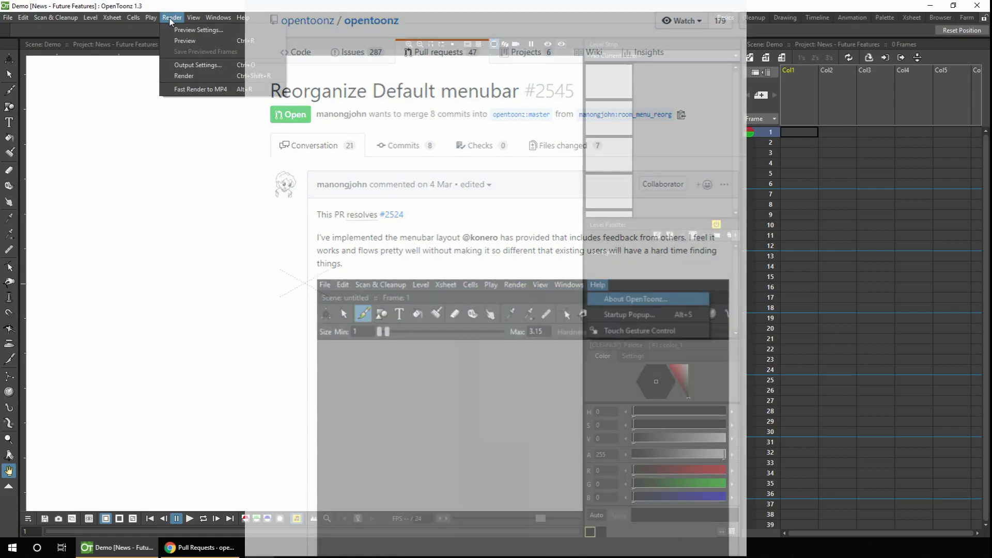
pyautogui.moveTo(224, 20)
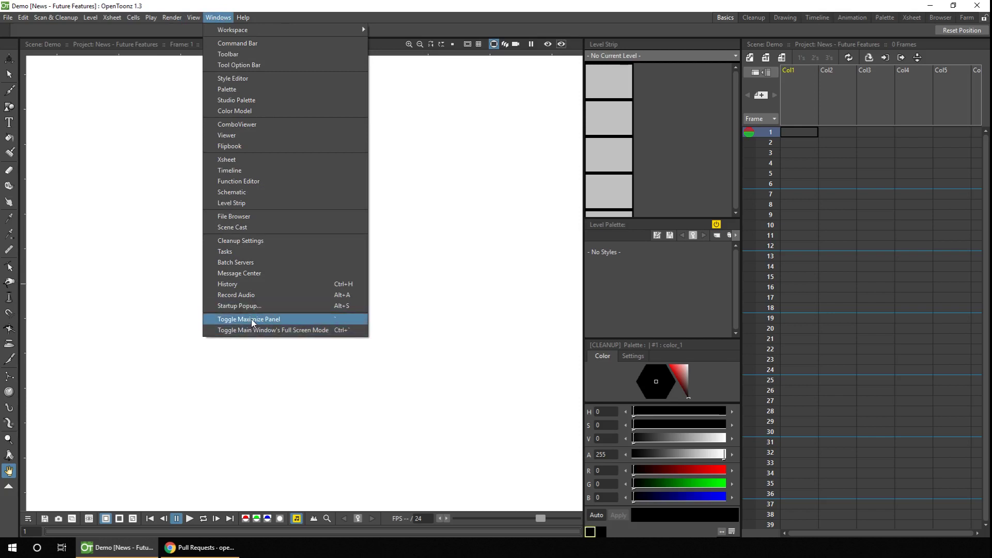
pyautogui.moveTo(241, 17)
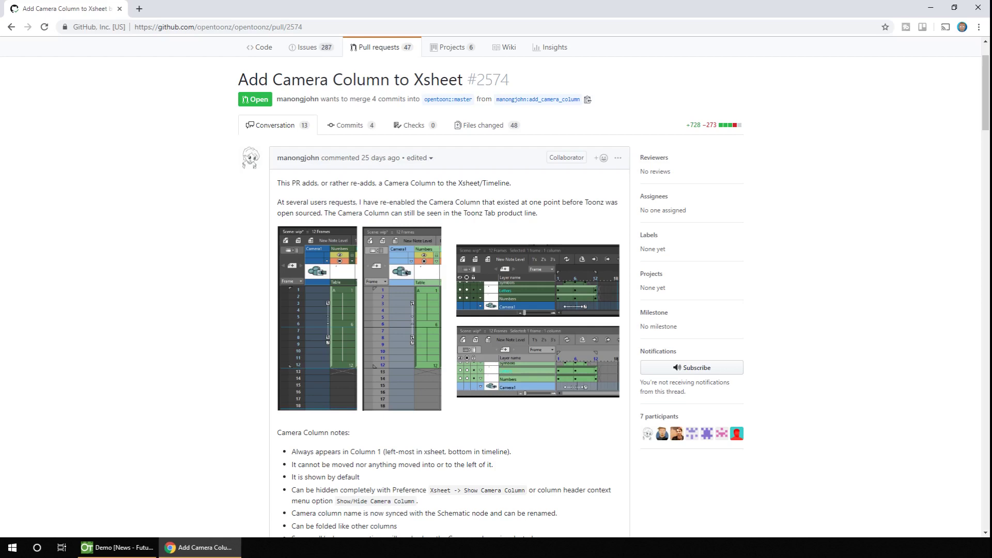
# Scroll down through the pull request description to its camera column notes
pyautogui.scroll(-3, 894, 122)
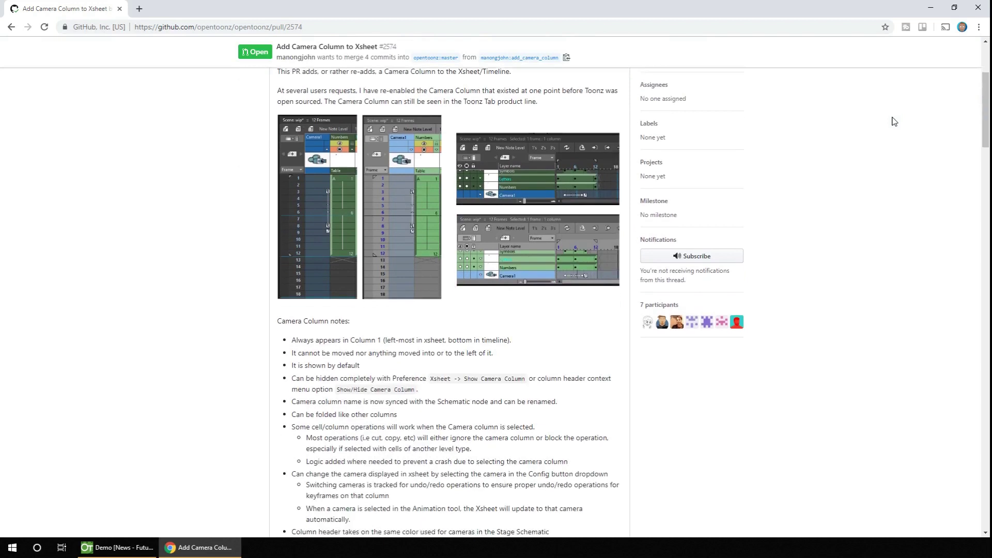
pyautogui.scroll(-1, 894, 122)
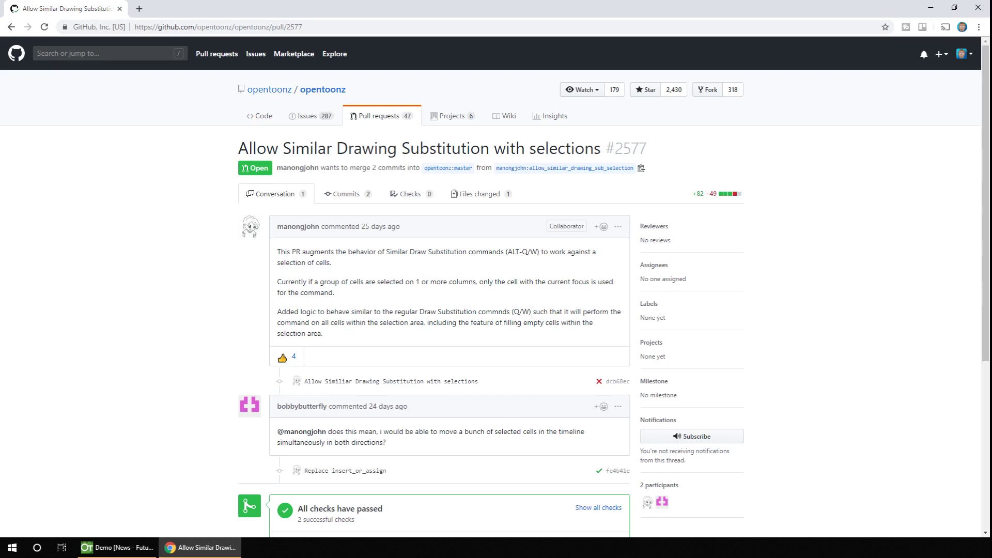
# Bring OpenToonz back to the front from the taskbar
pyautogui.click(116, 547)
# Create new level A and draw the letter A in frame 1 with the brush
pyautogui.hotkey('alt', 'n')
pyautogui.click(287, 347)
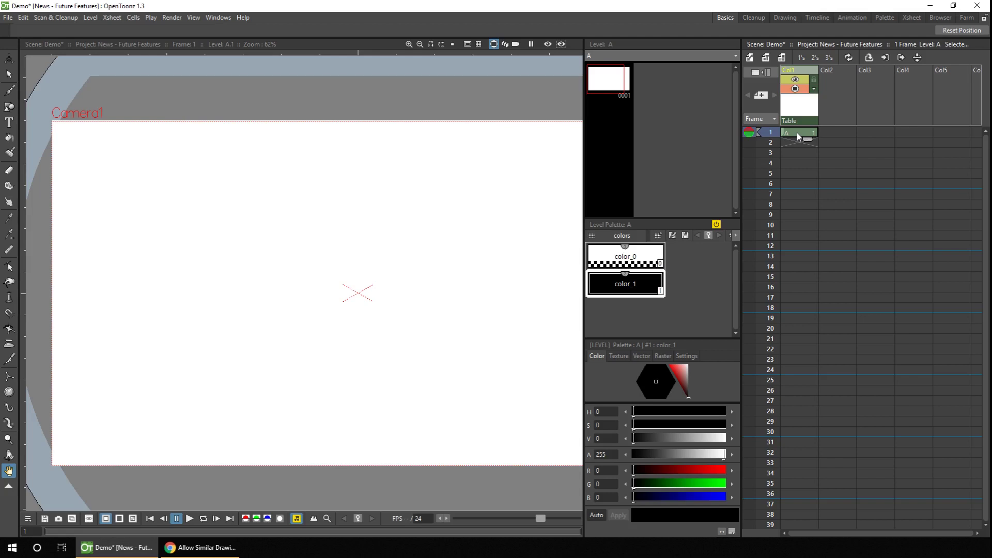
pyautogui.press('b')
pyautogui.moveTo(299, 276)
pyautogui.mouseDown()
pyautogui.moveTo(325, 254)
pyautogui.moveTo(336, 278)
pyautogui.mouseUp()
pyautogui.moveTo(310, 262)
pyautogui.mouseDown()
pyautogui.moveTo(326, 263)
pyautogui.moveTo(311, 274)
pyautogui.mouseUp()
# Draw letters B through F on frames 2–6, then return to frame 3
pyautogui.press('.')
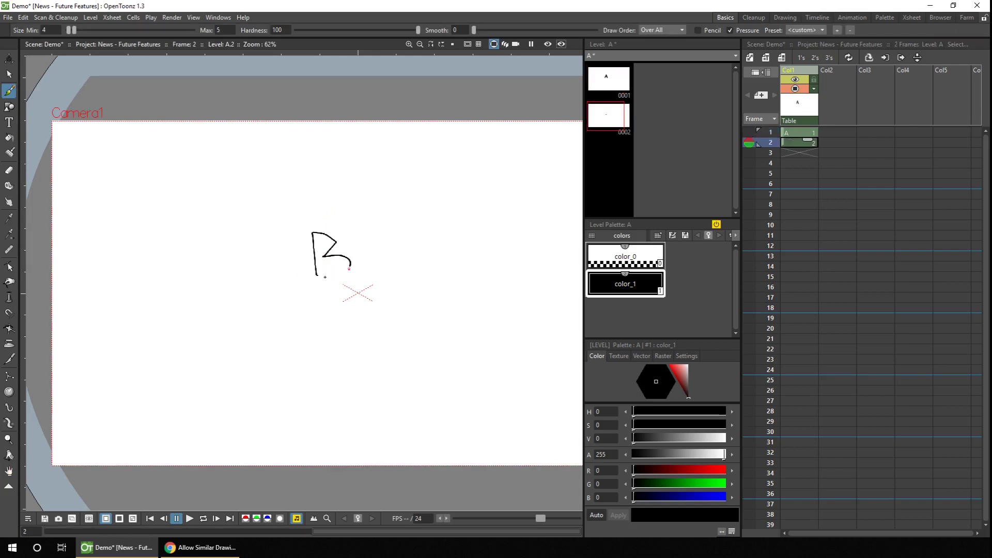
pyautogui.press('.')
pyautogui.moveTo(336, 230); pyautogui.dragTo(338, 275)
pyautogui.press('.')
pyautogui.moveTo(311, 217); pyautogui.dragTo(313, 273)
pyautogui.press('.')
pyautogui.moveTo(353, 222)
pyautogui.mouseDown()
pyautogui.moveTo(355, 269)
pyautogui.moveTo(324, 280)
pyautogui.mouseUp()
pyautogui.press('.')
pyautogui.moveTo(318, 254); pyautogui.dragTo(345, 253)
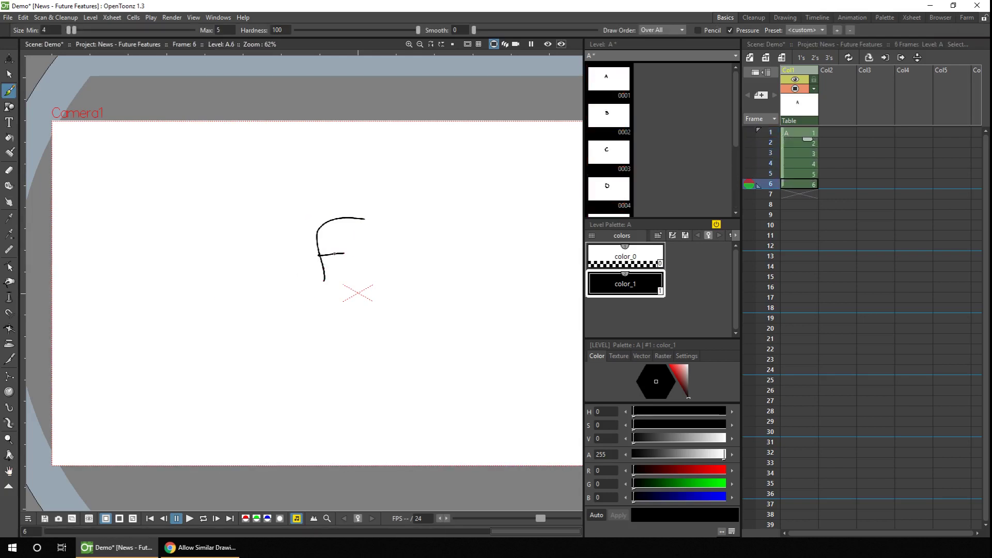
pyautogui.click(802, 151)
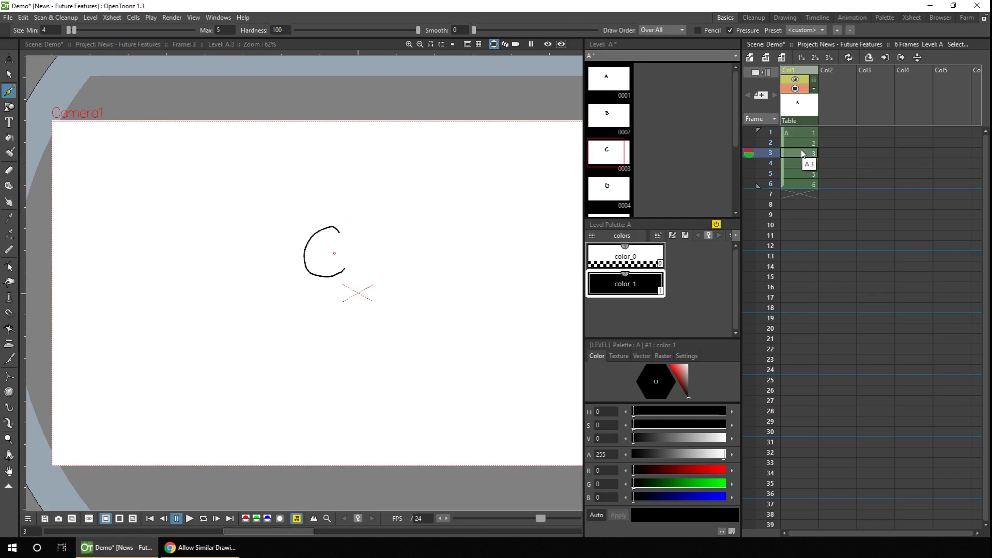
pyautogui.write('4')
pyautogui.press('Return')
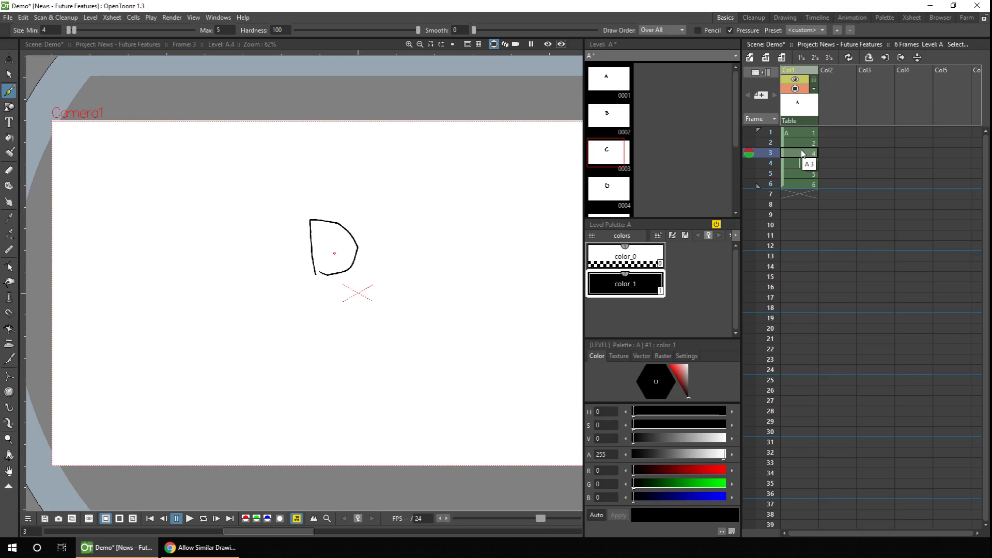
pyautogui.write('5')
pyautogui.press('Return')
pyautogui.write('6')
pyautogui.press('Return')
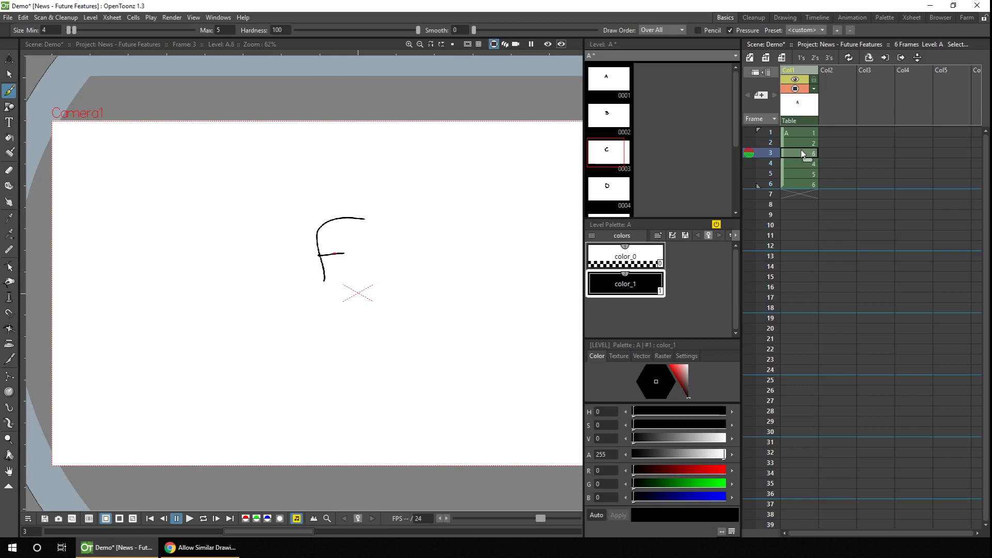
pyautogui.write('5')
pyautogui.press('Return')
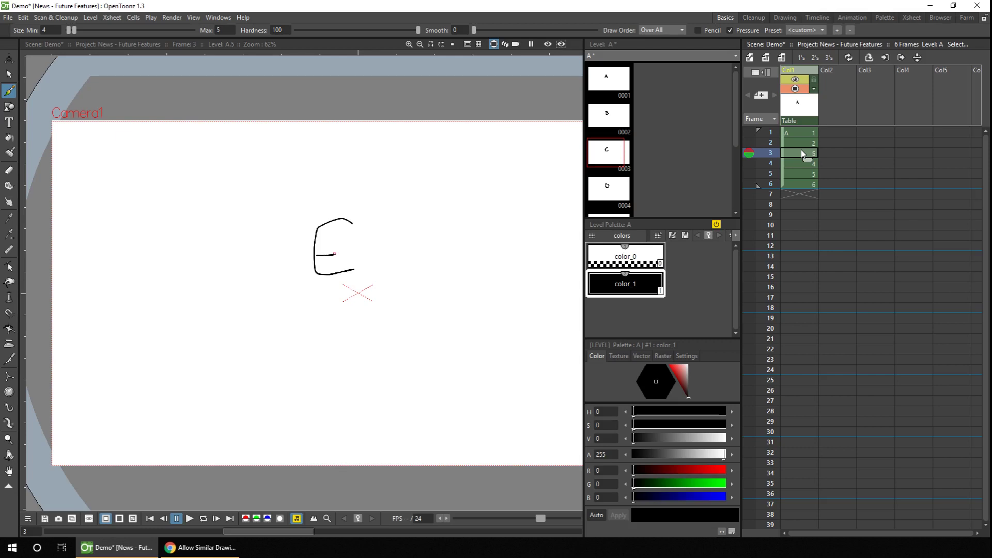
pyautogui.write('4')
pyautogui.press('Return')
pyautogui.write('3')
pyautogui.press('Return')
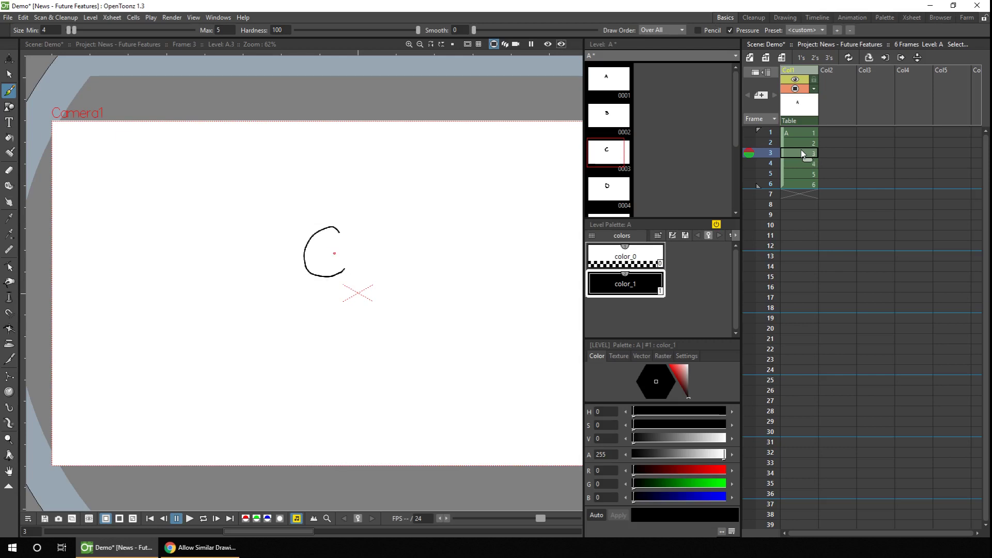
pyautogui.moveTo(800, 145); pyautogui.dragTo(838, 166)
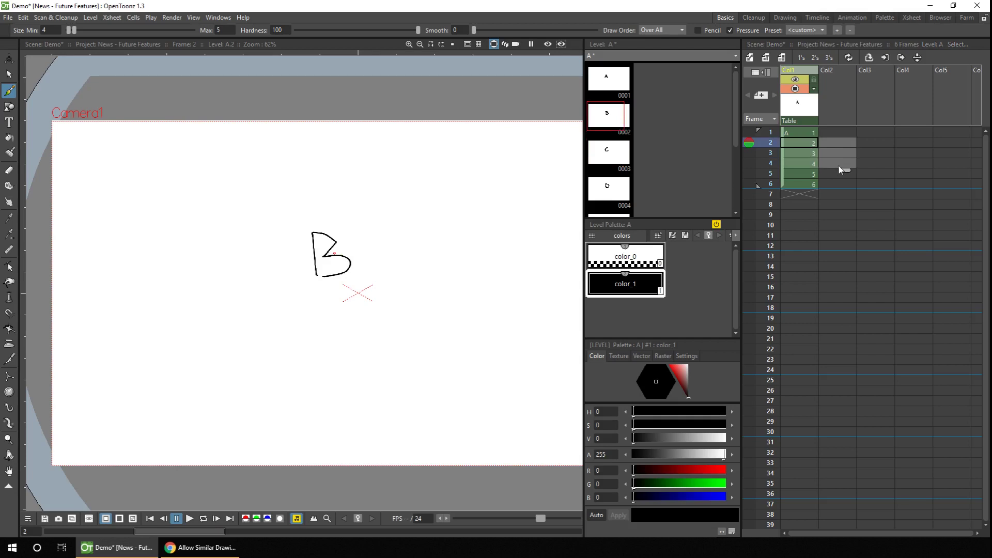
pyautogui.press('w')
pyautogui.press('w')
pyautogui.press('w')
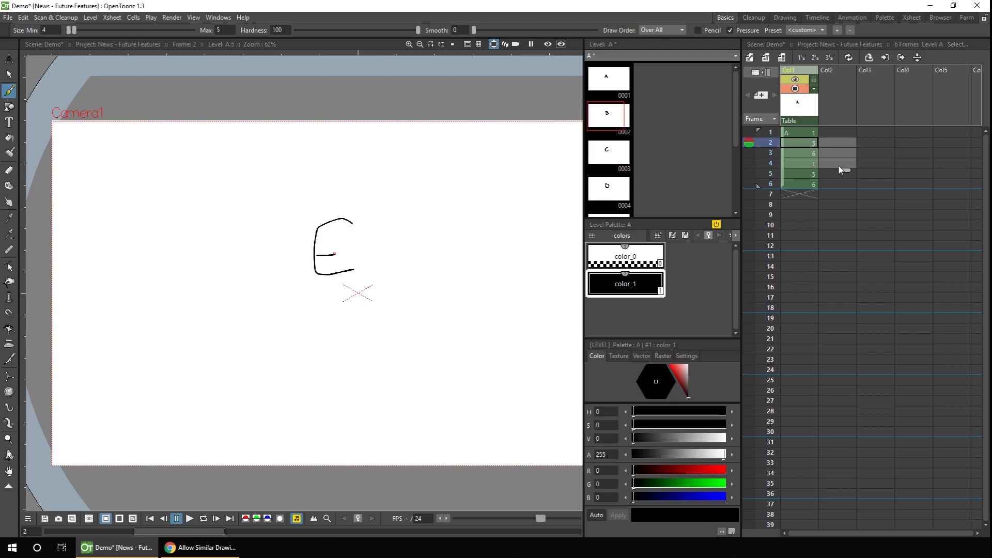
pyautogui.press('q')
pyautogui.press('q')
pyautogui.press('q')
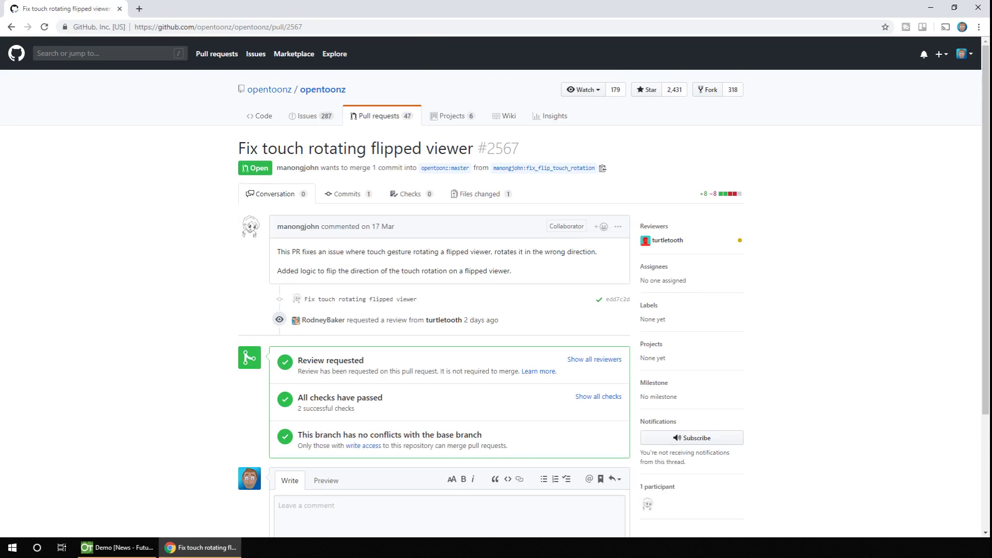
# Switch back to OpenToonz from the taskbar
pyautogui.click(123, 551)
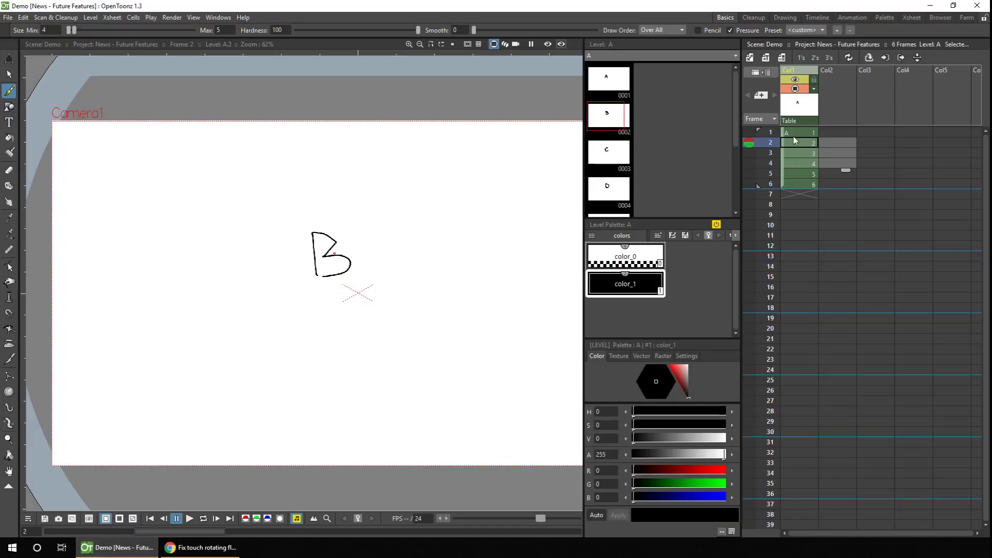
# Assign H to Flip Viewer Horizontally, taking the key away from brush size
pyautogui.click(795, 135)
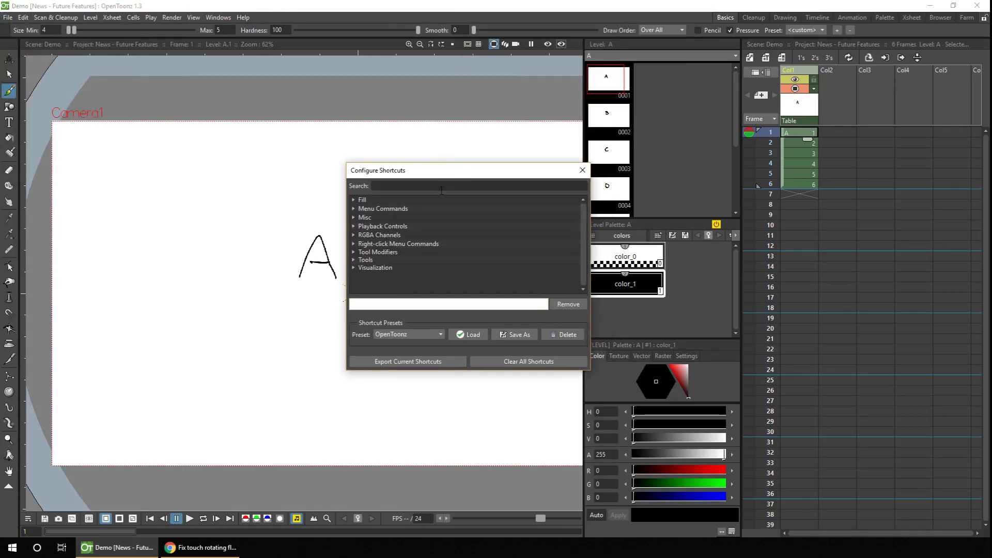
pyautogui.click(423, 187)
pyautogui.write('horizontal')
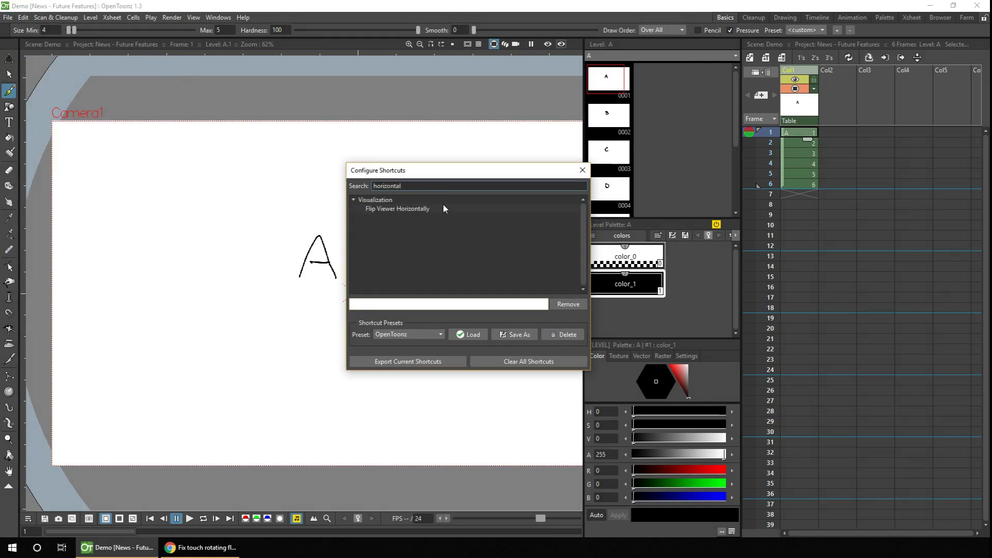
pyautogui.click(440, 208)
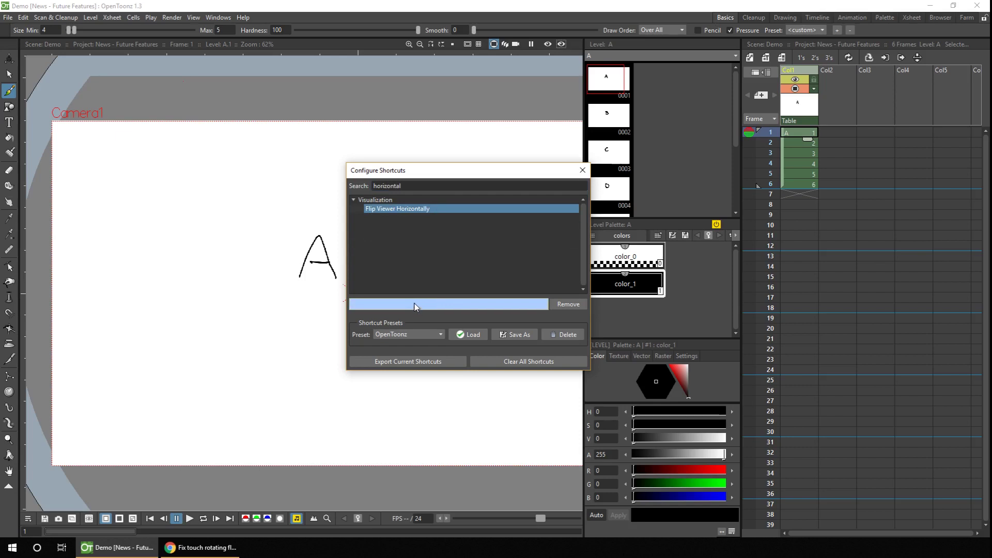
pyautogui.press('h')
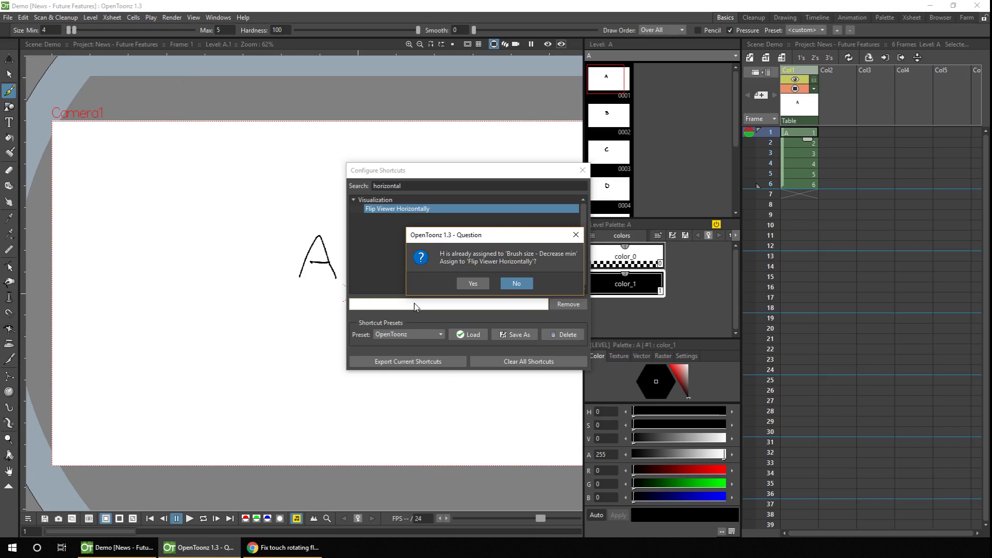
pyautogui.click(472, 284)
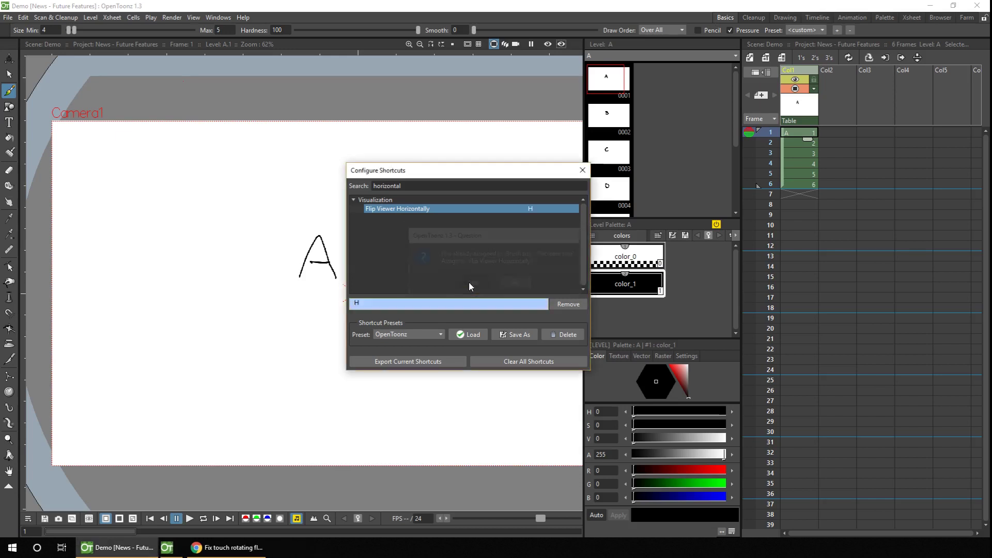
# Assign V to Flip Viewer Vertically, overriding its Skeleton Tool assignment
pyautogui.doubleClick(416, 182)
pyautogui.write('verticall')
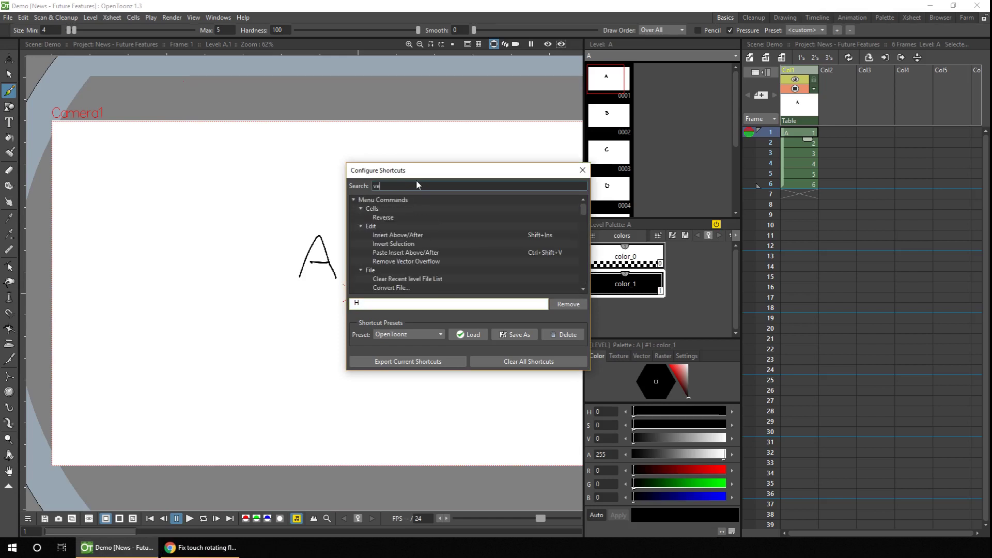
pyautogui.click(427, 208)
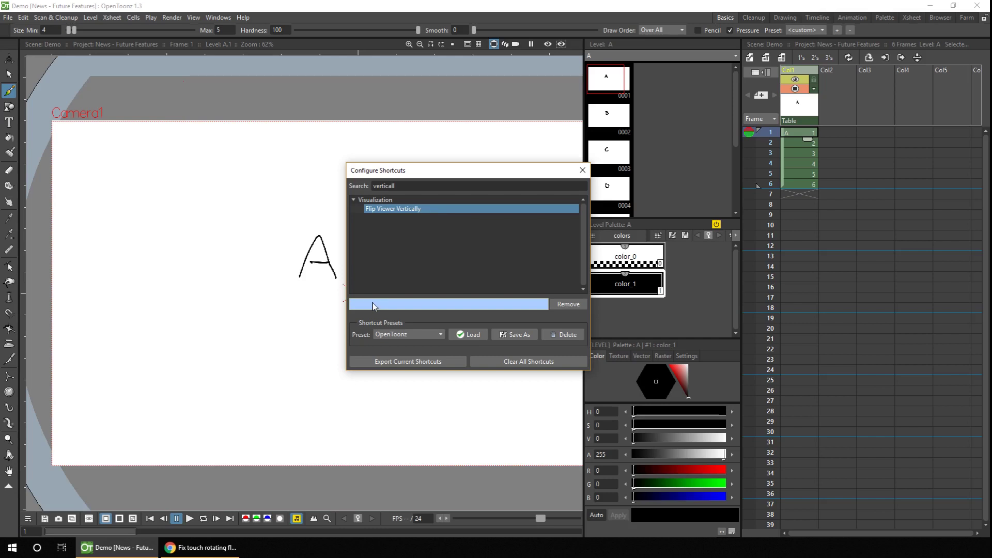
pyautogui.press('v')
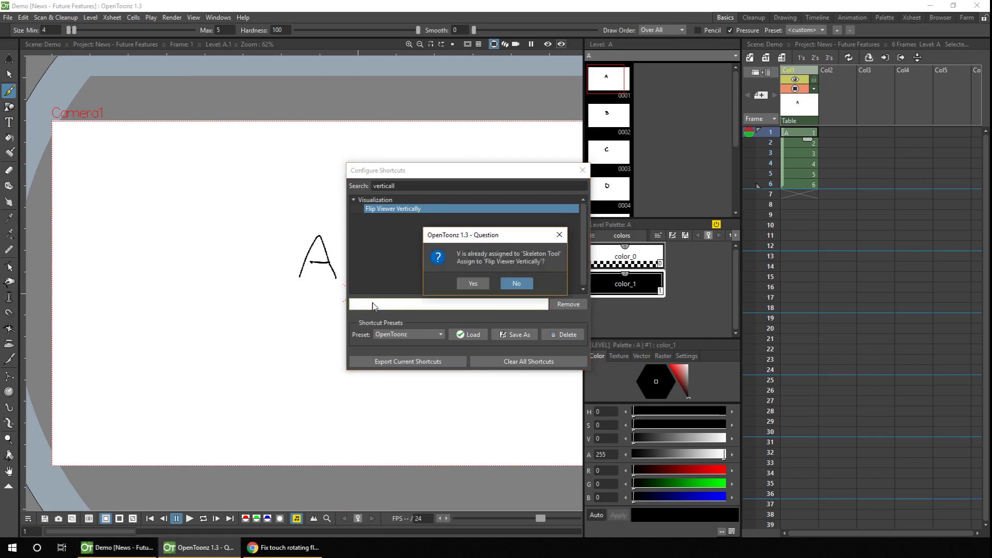
pyautogui.click(474, 283)
# Draw a small face with head, eyes, smile and hair on frame 7 of Col1
pyautogui.click(584, 172)
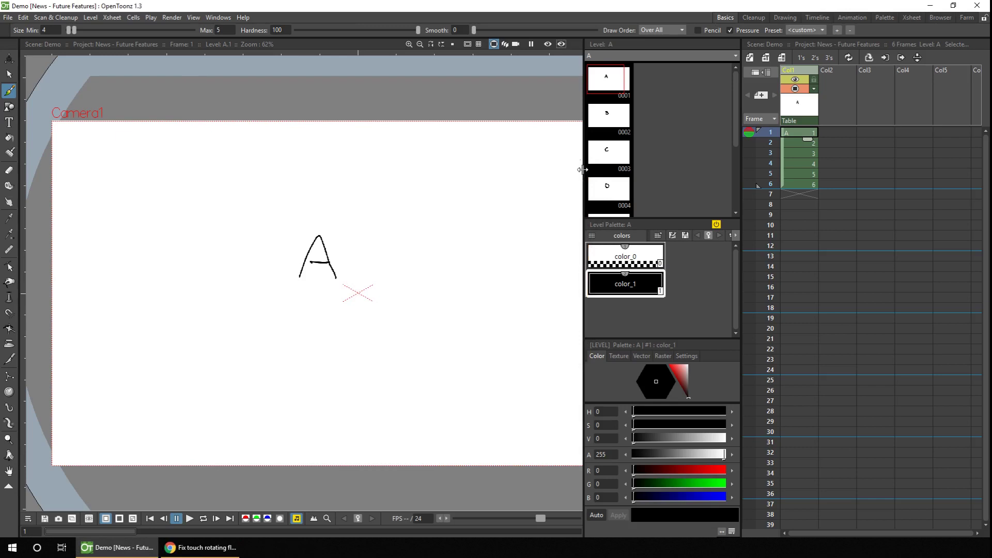
pyautogui.click(799, 195)
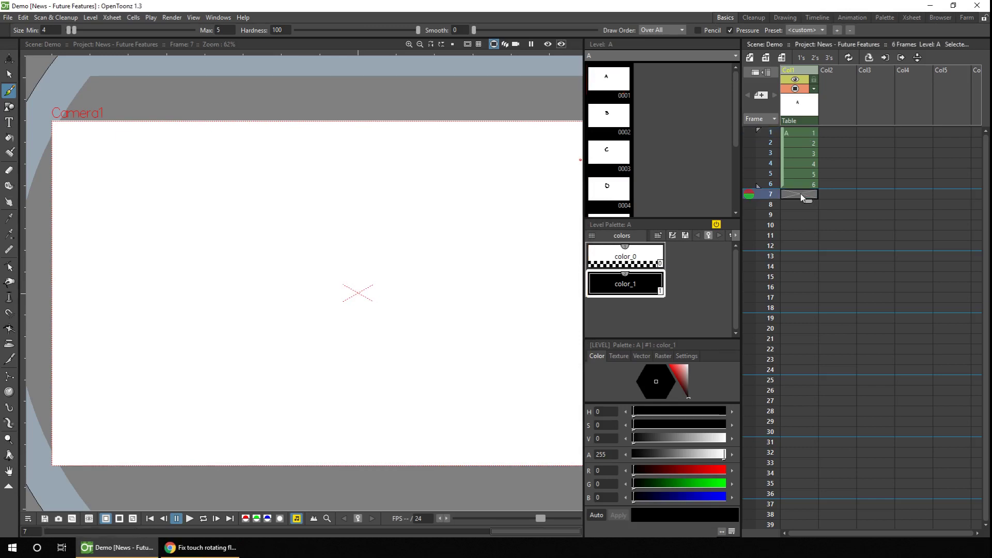
pyautogui.moveTo(141, 394); pyautogui.dragTo(136, 409)
pyautogui.moveTo(147, 403); pyautogui.dragTo(147, 408)
pyautogui.moveTo(130, 423)
pyautogui.mouseDown()
pyautogui.moveTo(164, 407)
pyautogui.moveTo(118, 420)
pyautogui.mouseUp()
pyautogui.moveTo(121, 386); pyautogui.dragTo(141, 391)
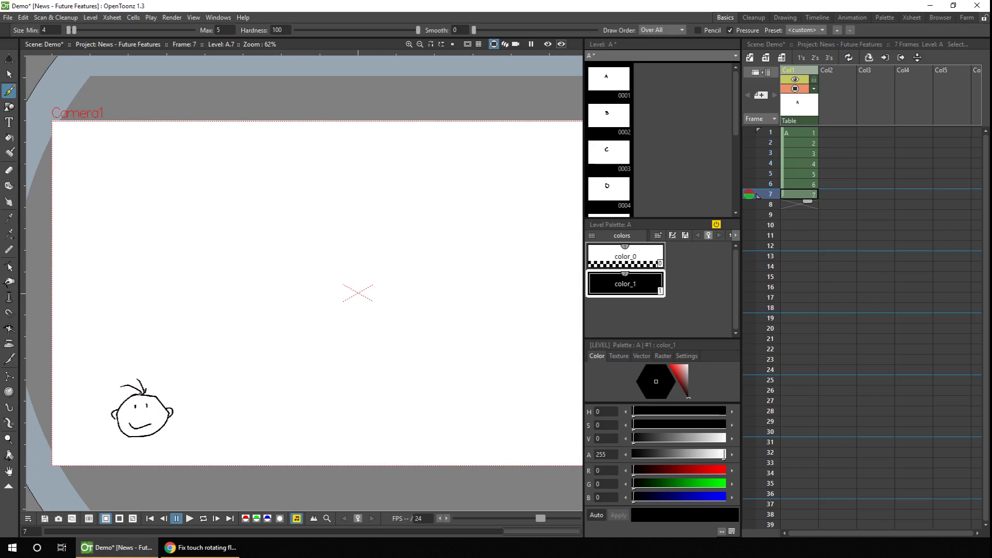
# Mirror the view horizontally, then flip it upside down, restoring it after each
pyautogui.hotkey('shift', 'h')
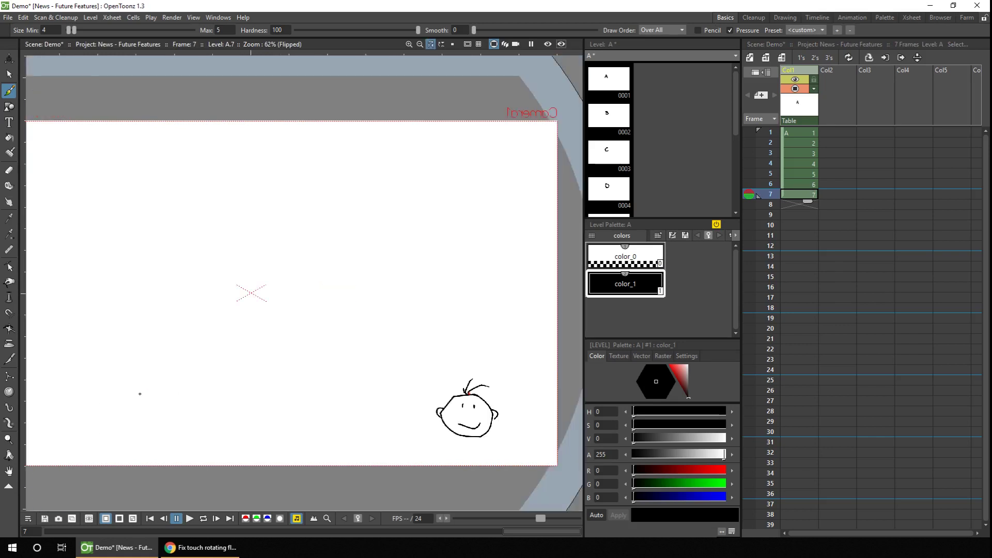
pyautogui.hotkey('shift', 'h')
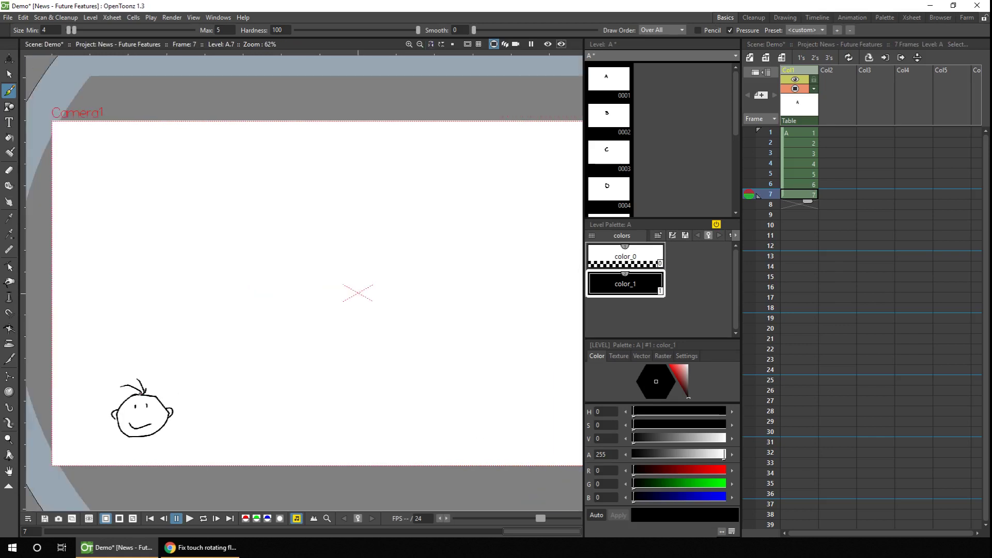
pyautogui.hotkey('shift', 'v')
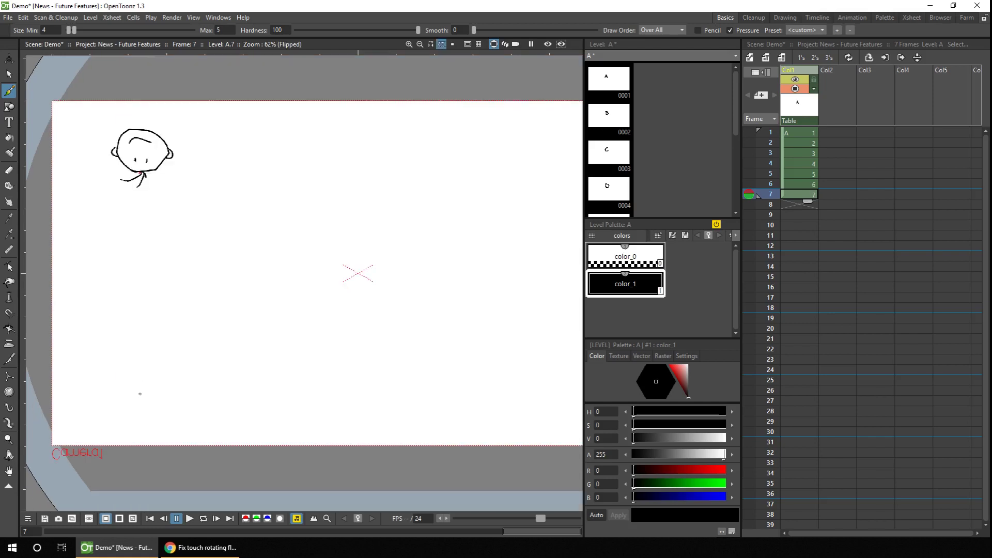
pyautogui.hotkey('shift', 'v')
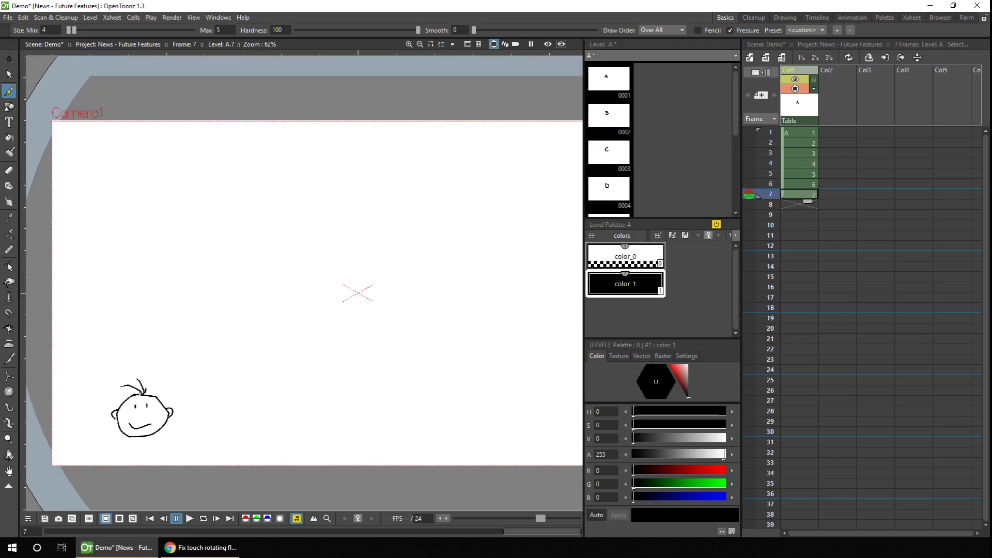
# Zoom in on the face, repeat the horizontal and vertical flips, then zoom back out
pyautogui.scroll(5, 151, 417)
pyautogui.moveTo(150, 416)
pyautogui.mouseDown()
pyautogui.moveTo(308, 324)
pyautogui.moveTo(310, 312)
pyautogui.mouseUp()
pyautogui.hotkey('shift', 'h')
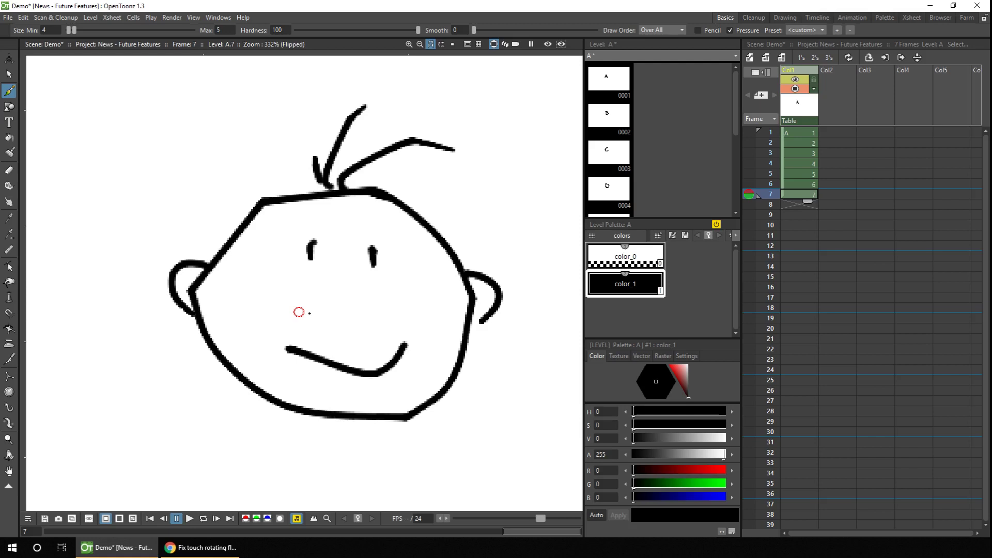
pyautogui.hotkey('shift', 'h')
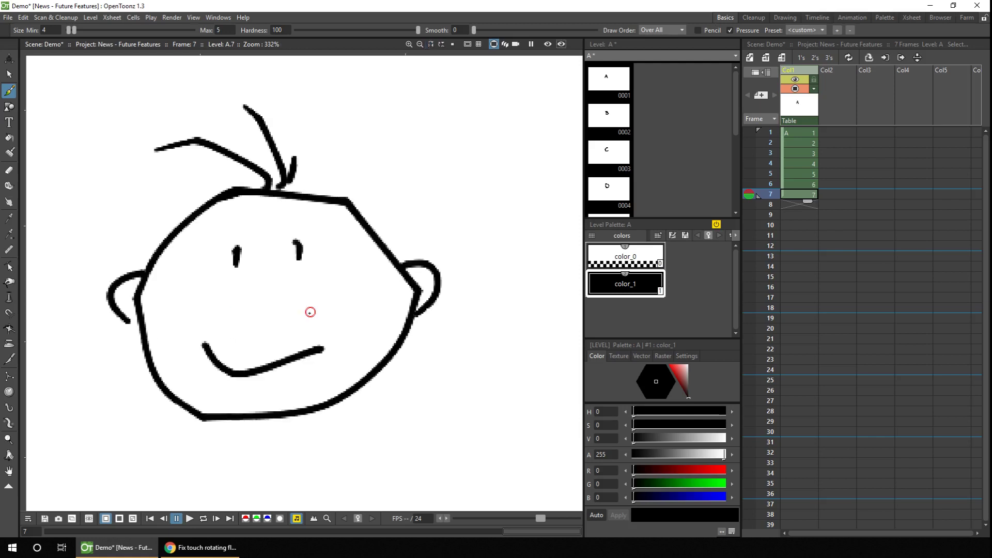
pyautogui.hotkey('shift', 'v')
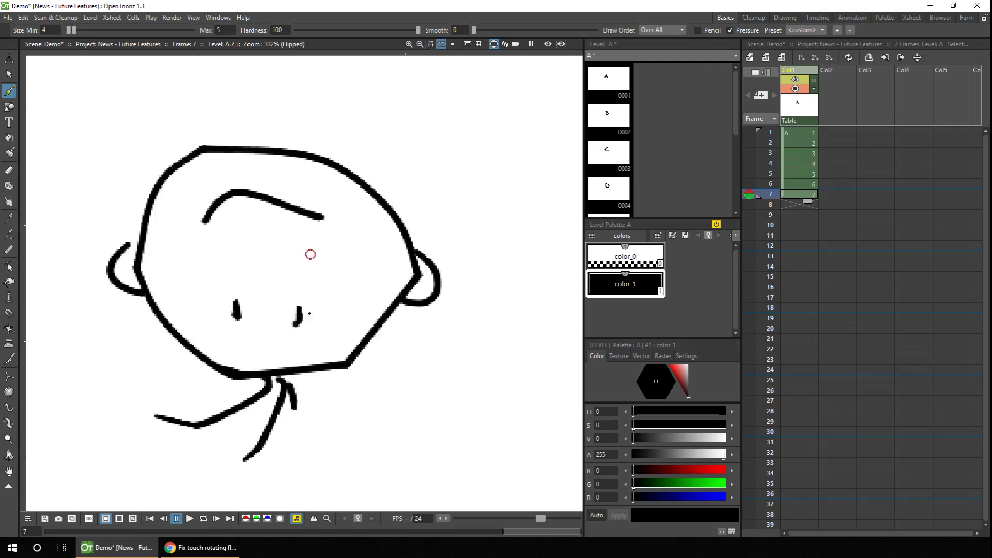
pyautogui.hotkey('shift', 'v')
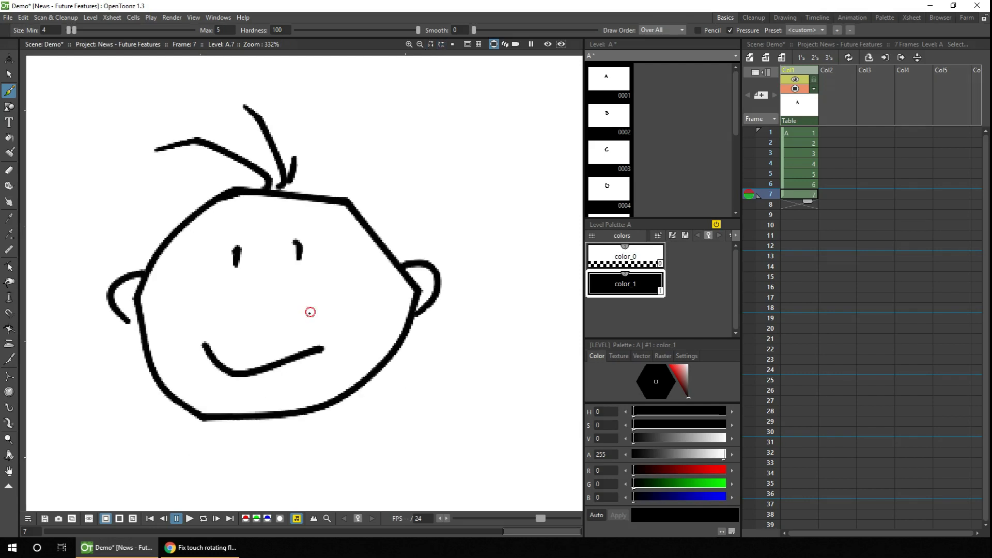
pyautogui.scroll(-8, 310, 313)
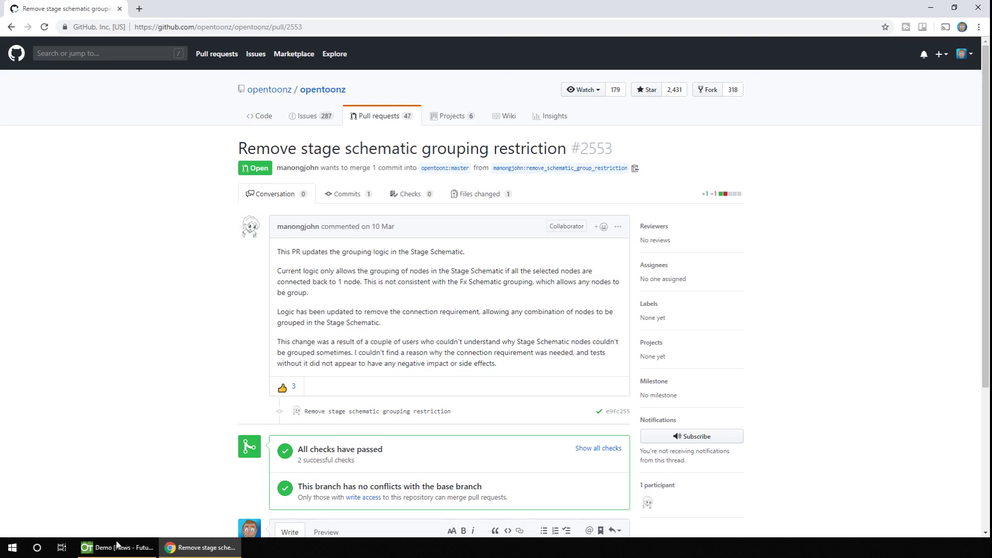
# Return to the OpenToonz Demo scene from GitHub
pyautogui.click(116, 549)
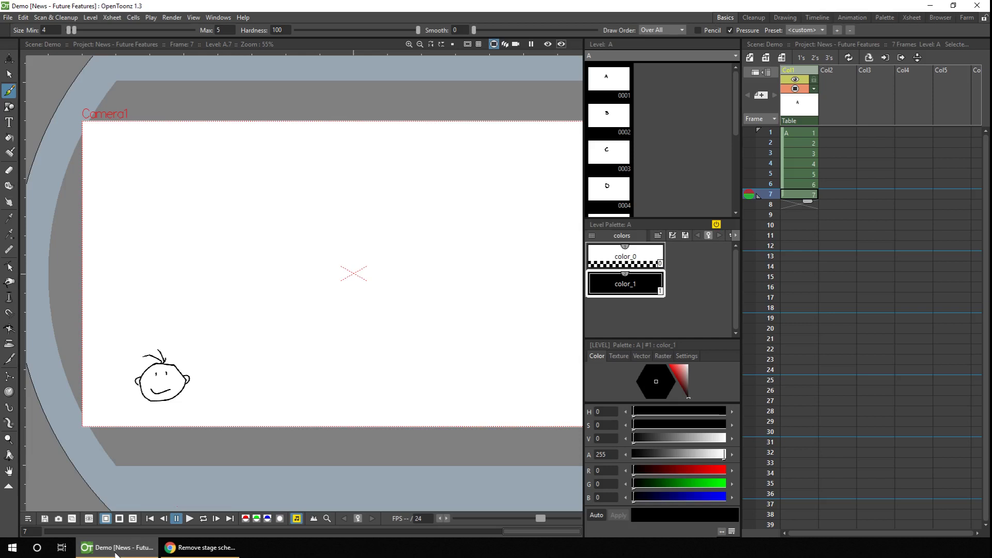
# Create new levels B, C and D in Col2, Col3 and Col4 at frame 1
pyautogui.click(830, 132)
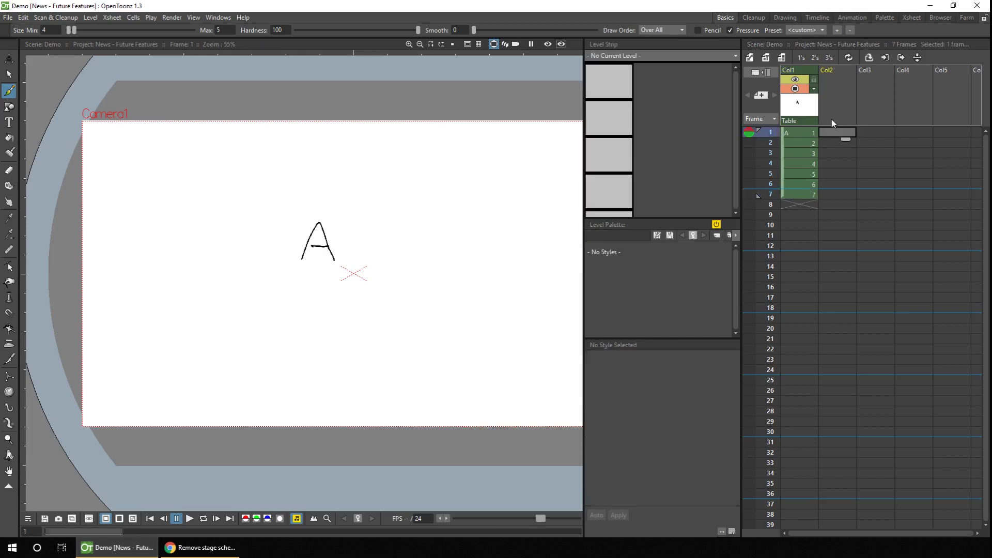
pyautogui.hotkey('alt', 'n')
pyautogui.press('Return')
pyautogui.hotkey('alt', 'n')
pyautogui.press('Return')
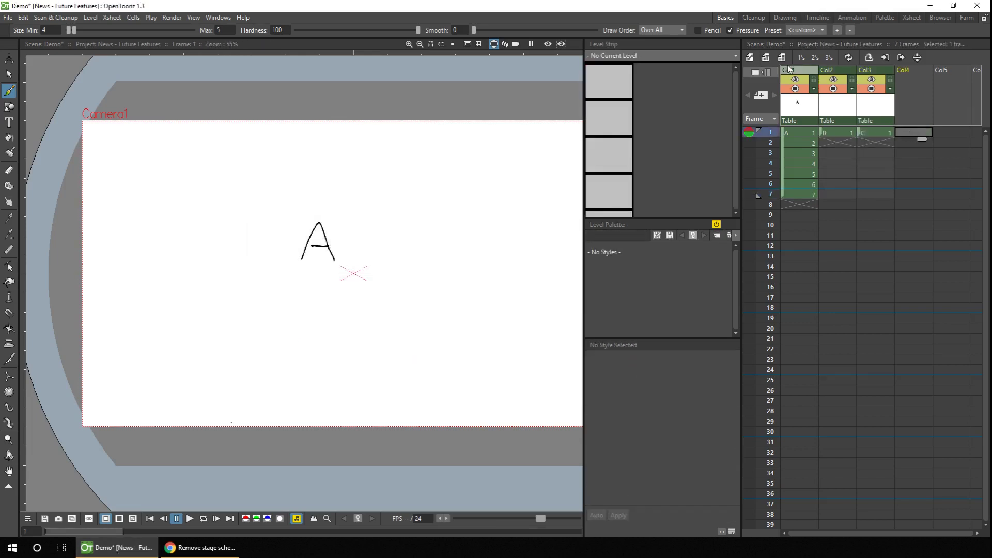
pyautogui.hotkey('alt', 'n')
pyautogui.press('Return')
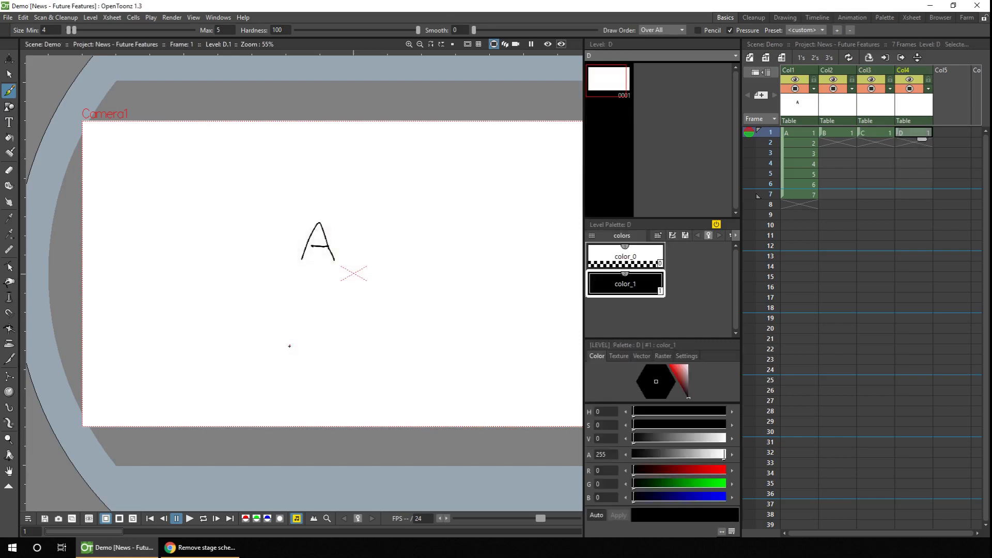
# Open the Stage Schematic and move the Col2, Col3 and Col4 nodes to the right
pyautogui.click(218, 17)
pyautogui.click(236, 197)
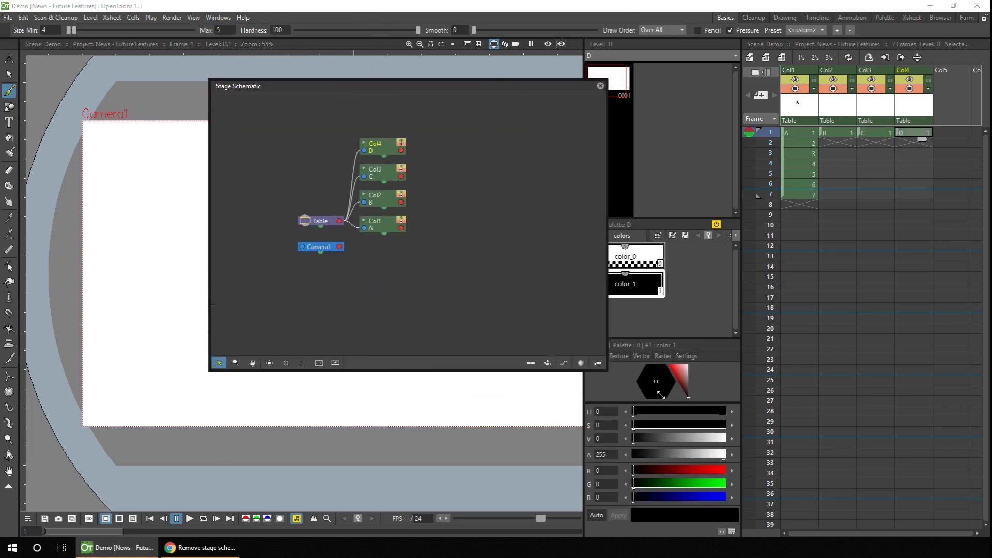
pyautogui.moveTo(352, 133); pyautogui.dragTo(414, 209)
pyautogui.moveTo(385, 148); pyautogui.dragTo(434, 133)
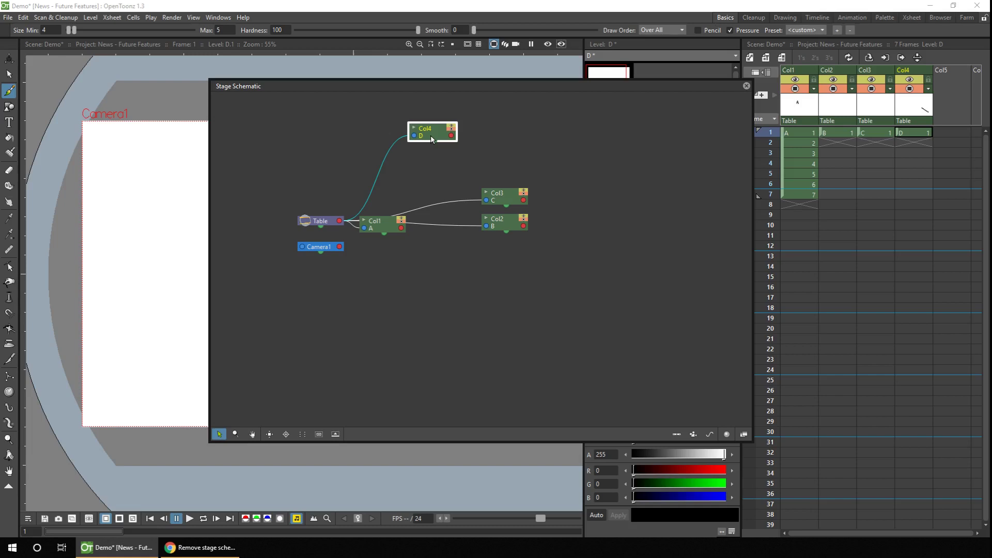
# Make Col1 parent of Col3 and Col2, place it between Table and them, and select all three
pyautogui.moveTo(402, 229); pyautogui.dragTo(486, 198)
pyautogui.moveTo(402, 229); pyautogui.dragTo(496, 264)
pyautogui.moveTo(382, 224); pyautogui.dragTo(410, 224)
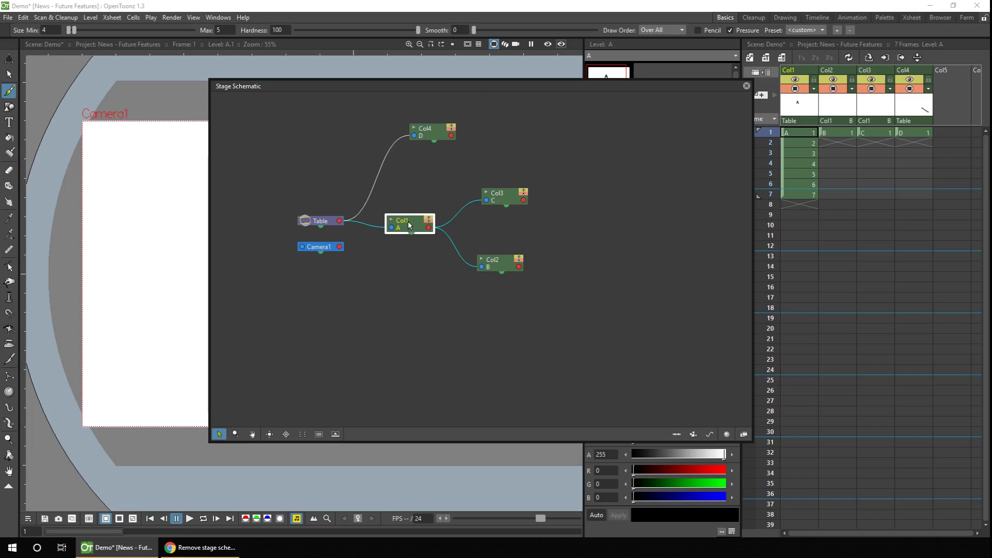
pyautogui.moveTo(584, 160); pyautogui.dragTo(390, 316)
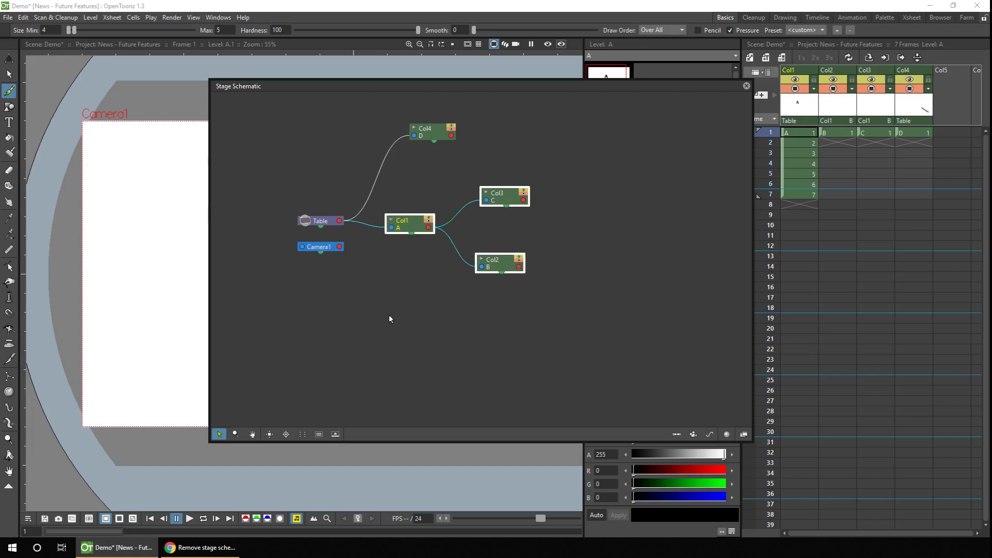
# Group Col1, Col2 and Col3 into Group 1, then open the group and shift it right
pyautogui.rightClick(517, 200)
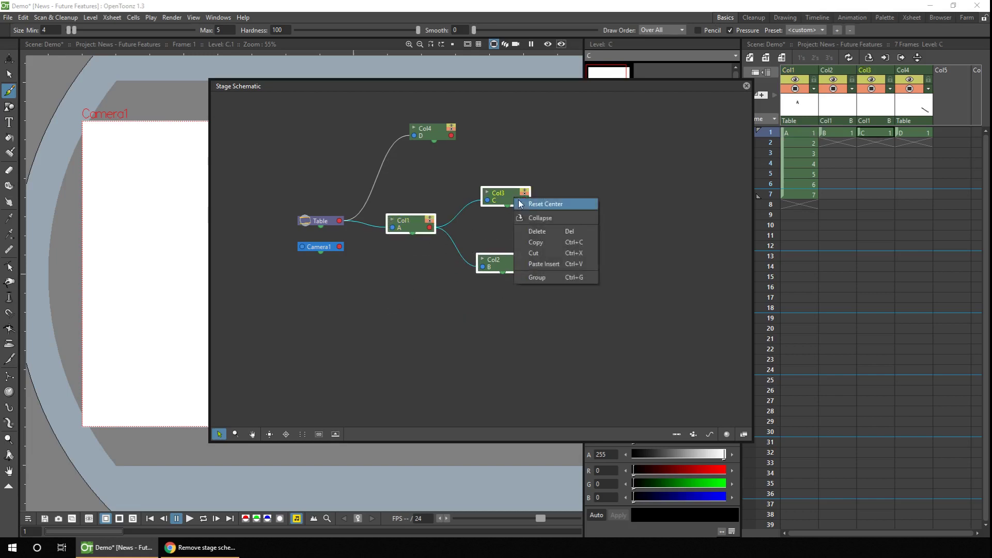
pyautogui.click(571, 278)
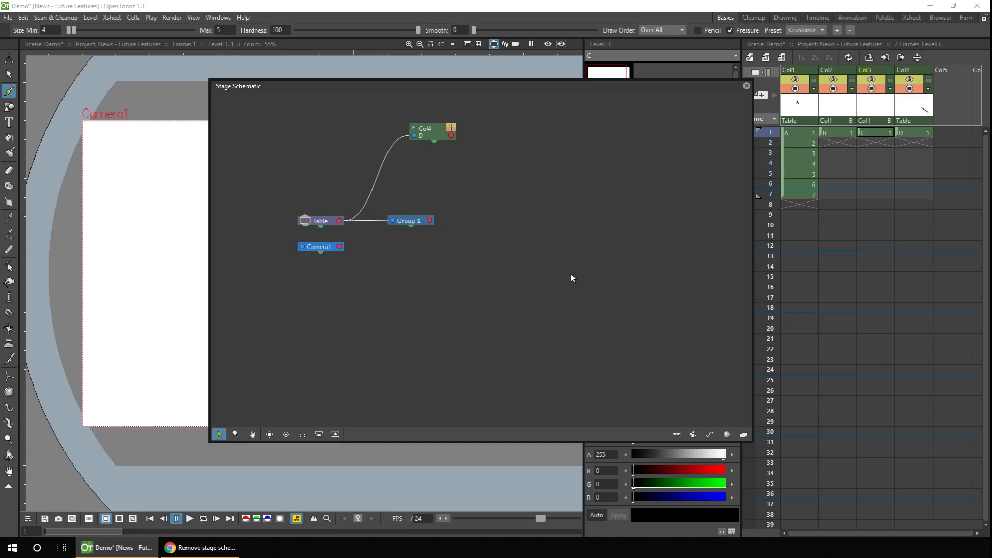
pyautogui.click(416, 221)
pyautogui.rightClick(416, 221)
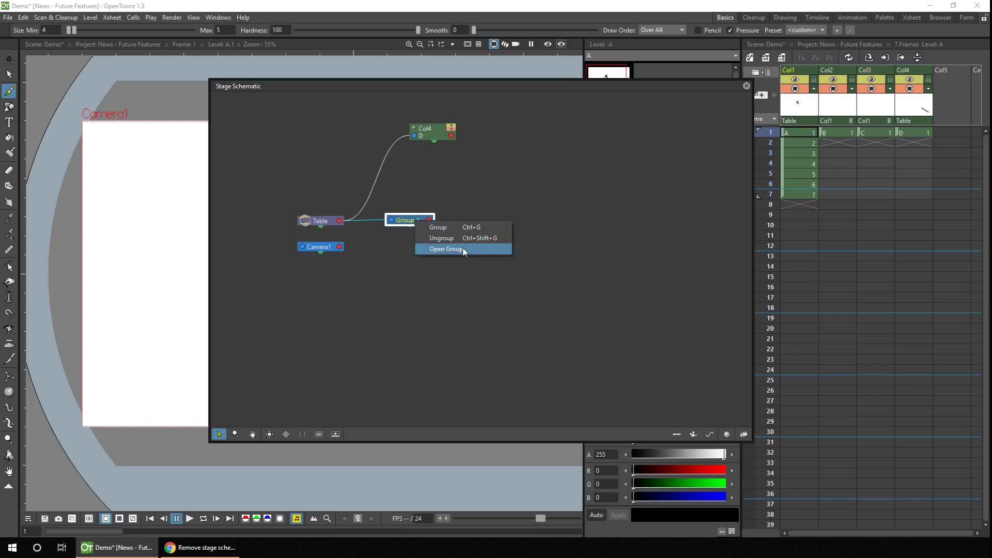
pyautogui.click(463, 249)
pyautogui.moveTo(455, 176); pyautogui.dragTo(520, 186)
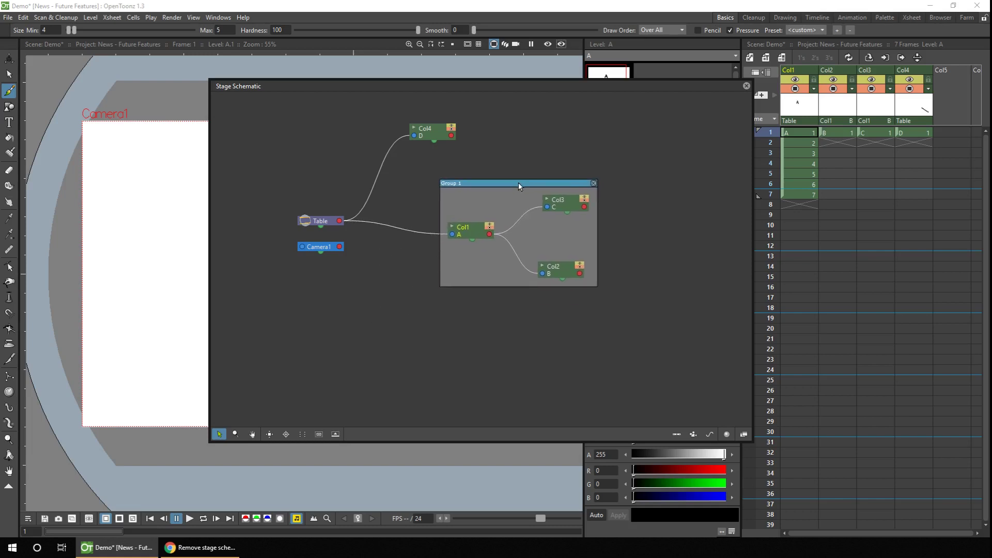
# Rename the group to 'Background' and collapse it into a single node
pyautogui.doubleClick(458, 183)
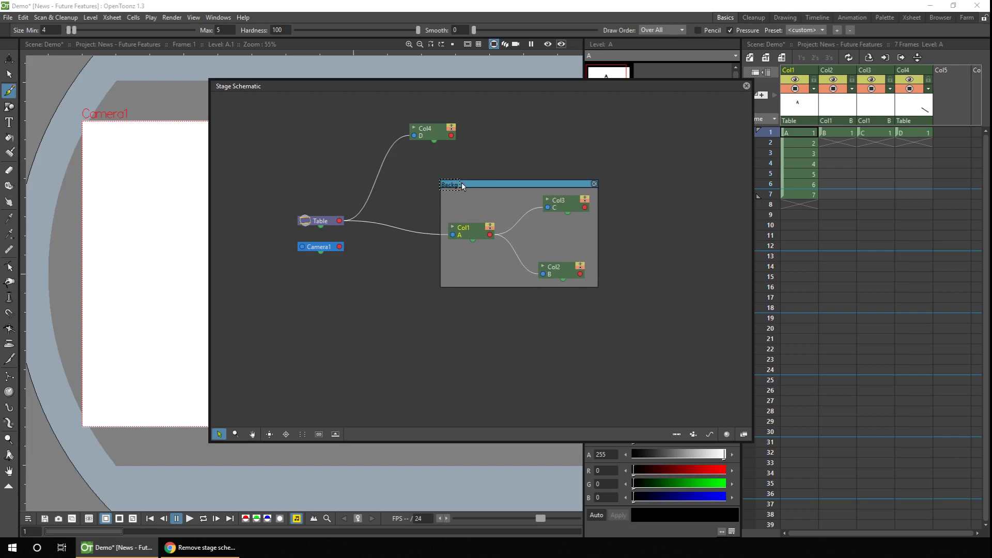
pyautogui.write('Background')
pyautogui.press('Return')
pyautogui.rightClick(535, 182)
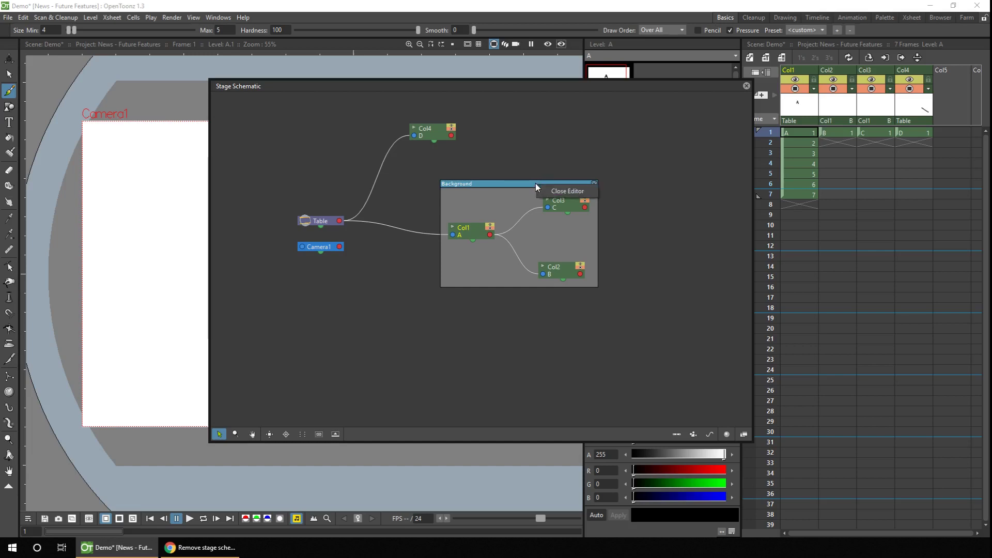
pyautogui.click(569, 191)
# Expand and collapse Background once more, then ungroup it into separate column nodes
pyautogui.rightClick(467, 228)
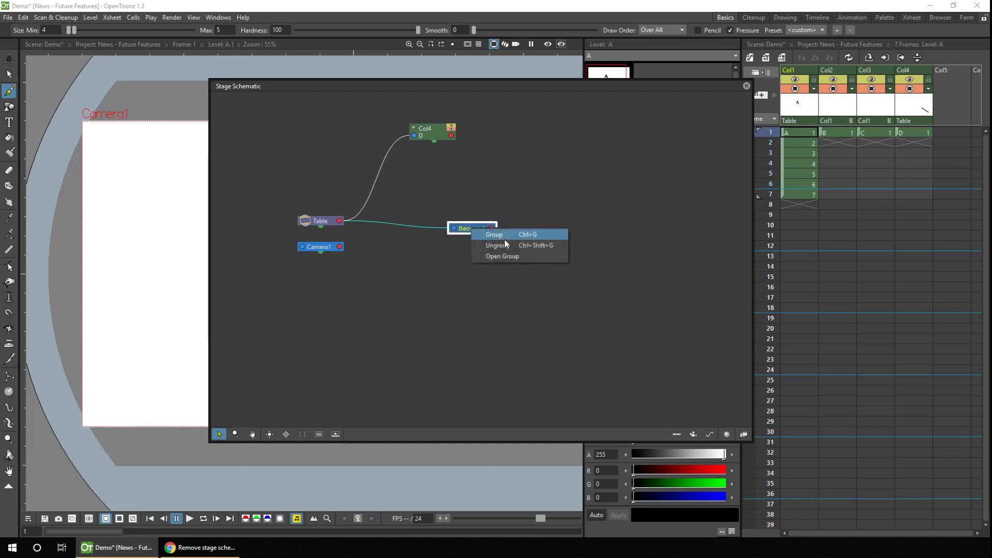
pyautogui.click(518, 259)
pyautogui.click(595, 185)
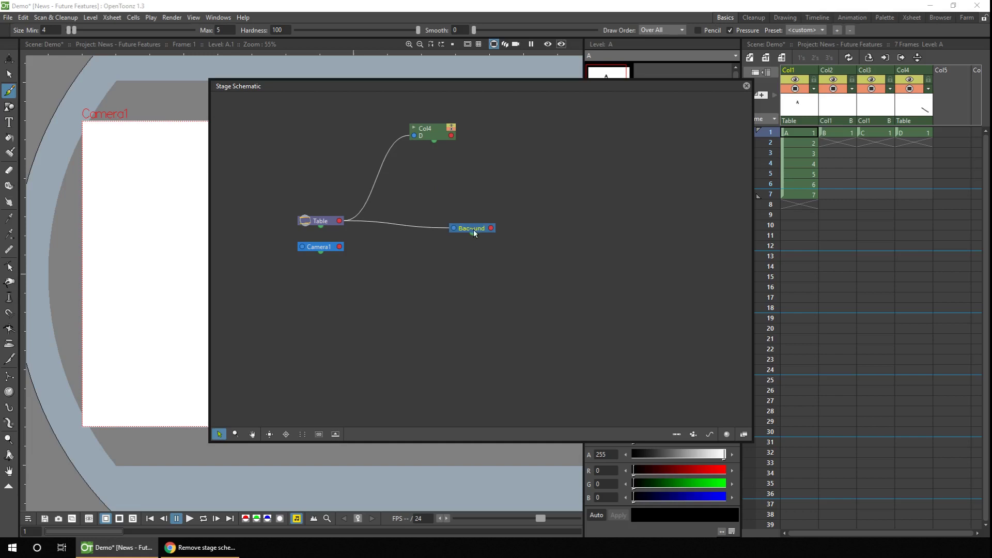
pyautogui.rightClick(473, 228)
pyautogui.click(499, 245)
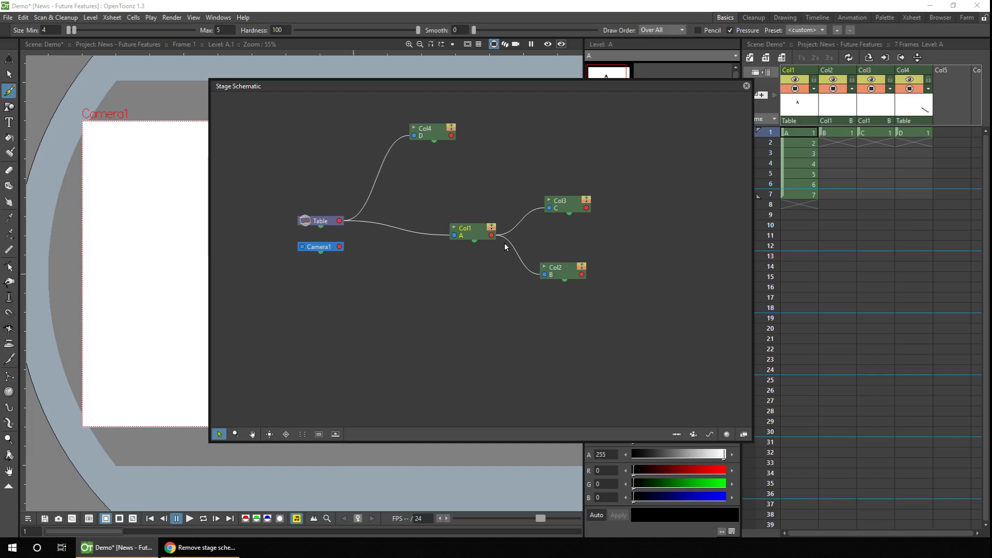
# Move the Col4 node right, above Col3, to line it up with Col3 and Col2
pyautogui.moveTo(642, 156); pyautogui.dragTo(553, 289)
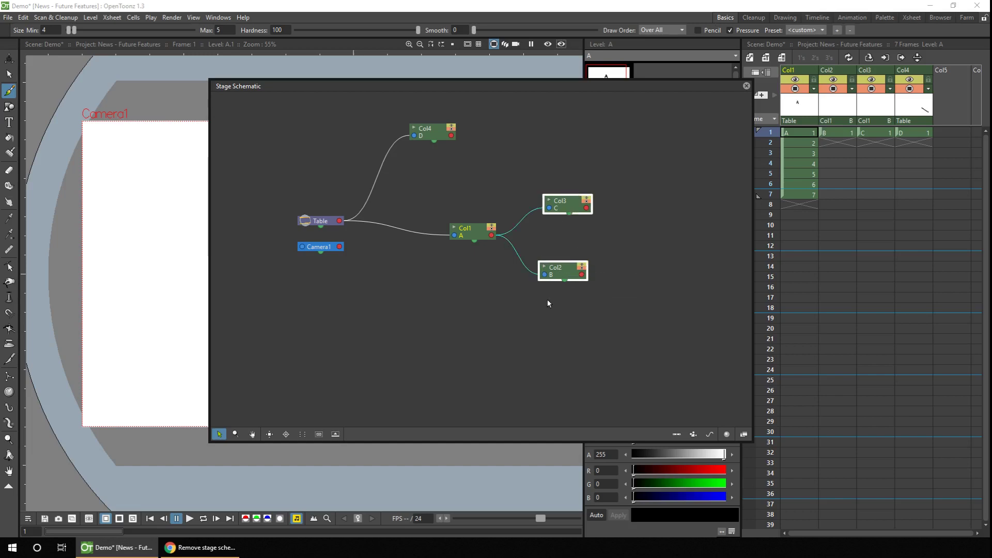
pyautogui.moveTo(624, 177); pyautogui.dragTo(445, 294)
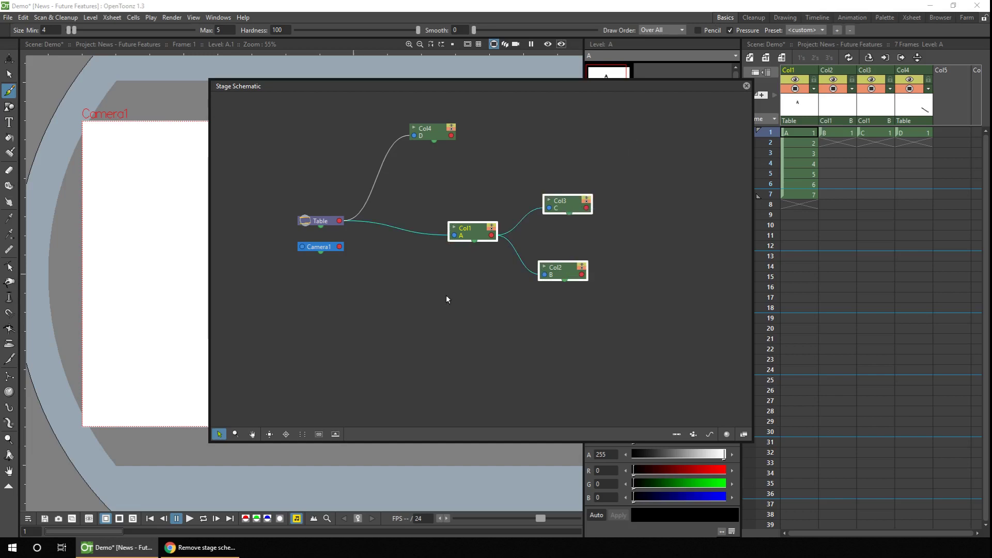
pyautogui.moveTo(430, 137); pyautogui.dragTo(552, 146)
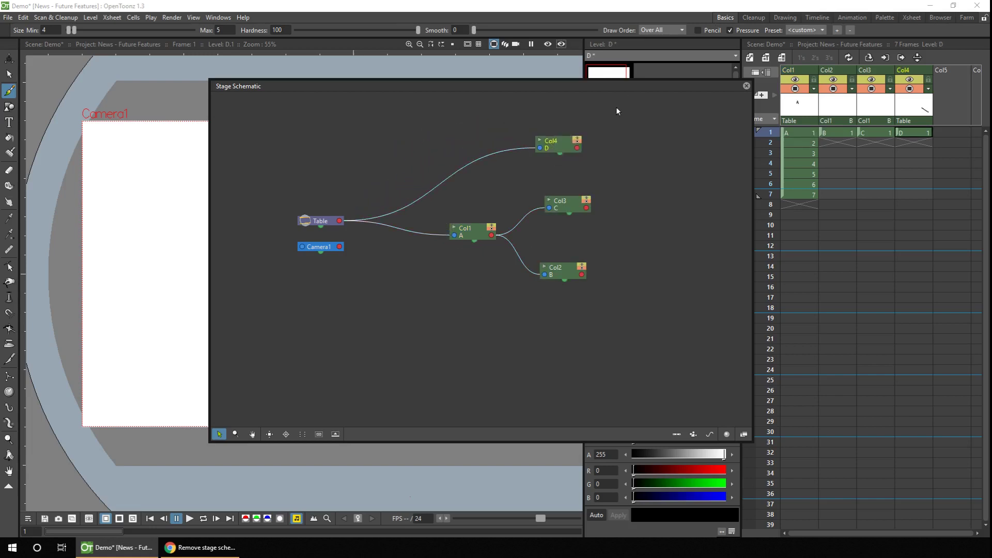
pyautogui.moveTo(616, 106); pyautogui.dragTo(548, 308)
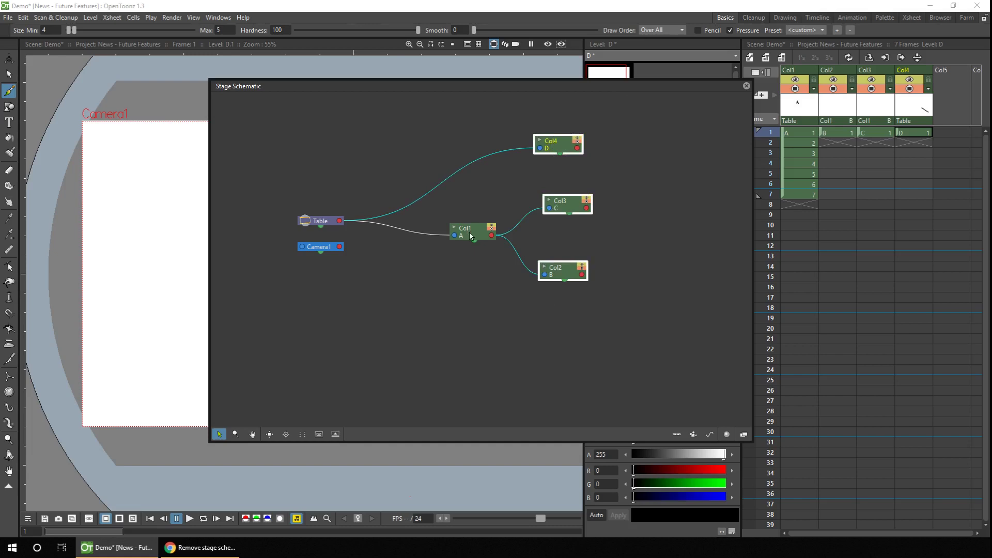
# Select Col4, Col3 and Col2 together and group them into Group 2
pyautogui.click(618, 116)
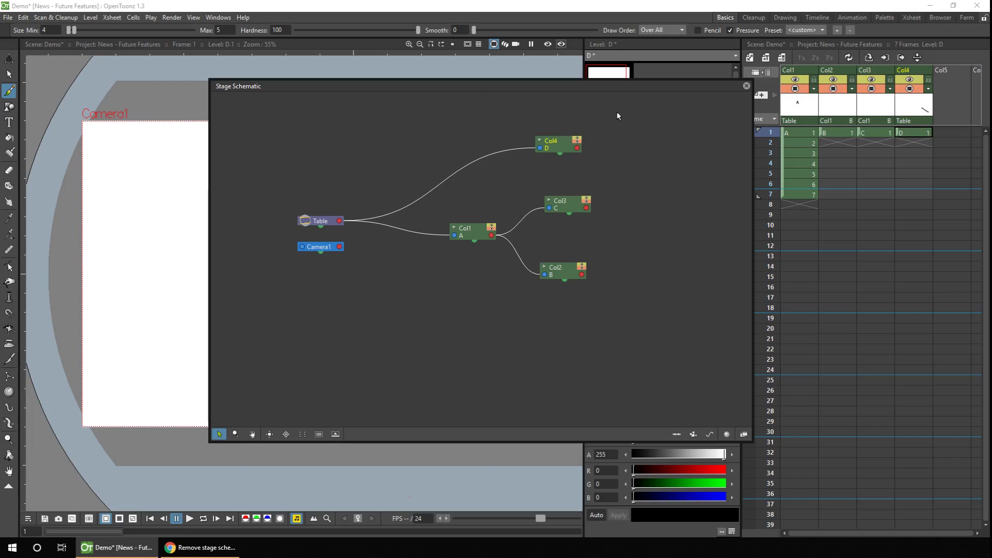
pyautogui.moveTo(617, 114); pyautogui.dragTo(559, 305)
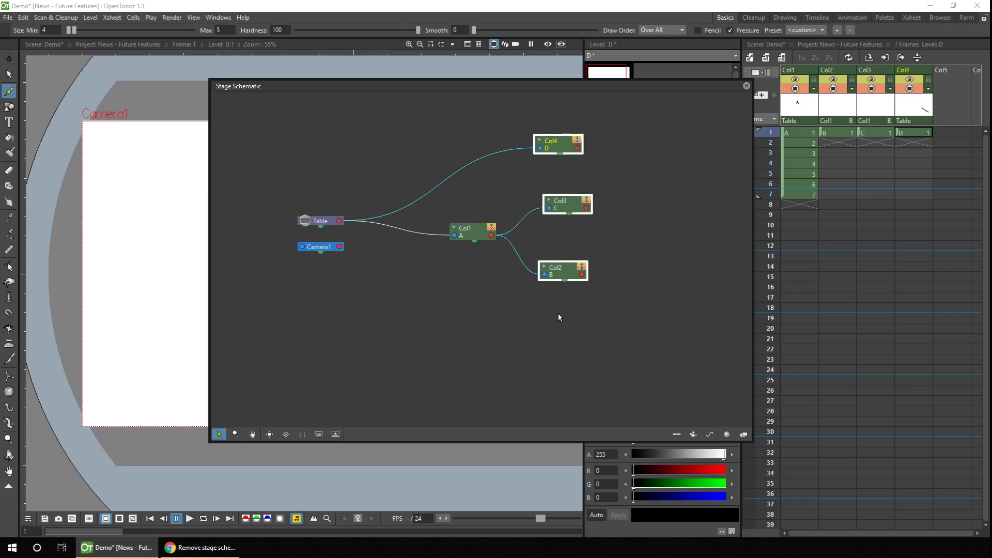
pyautogui.moveTo(563, 142); pyautogui.dragTo(565, 143)
pyautogui.rightClick(566, 143)
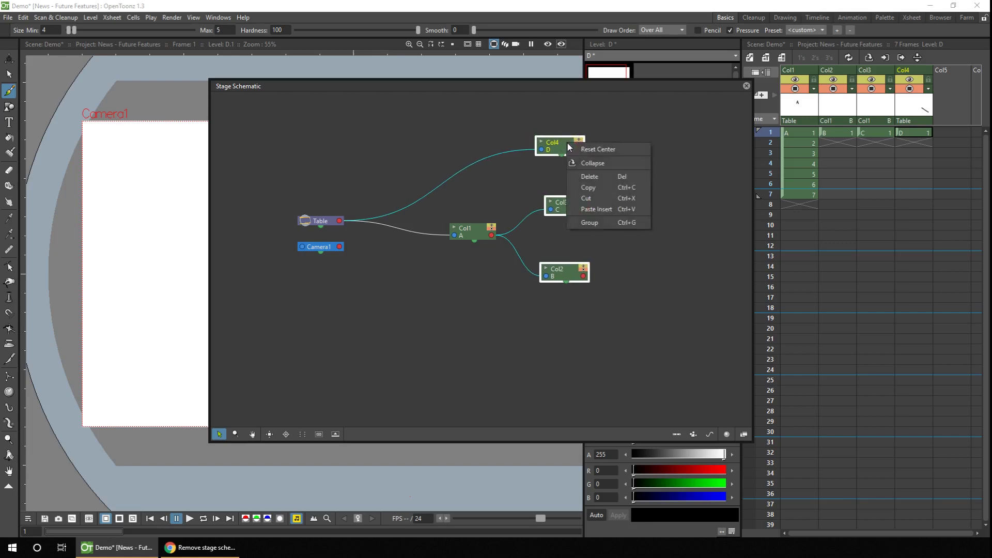
pyautogui.click(599, 227)
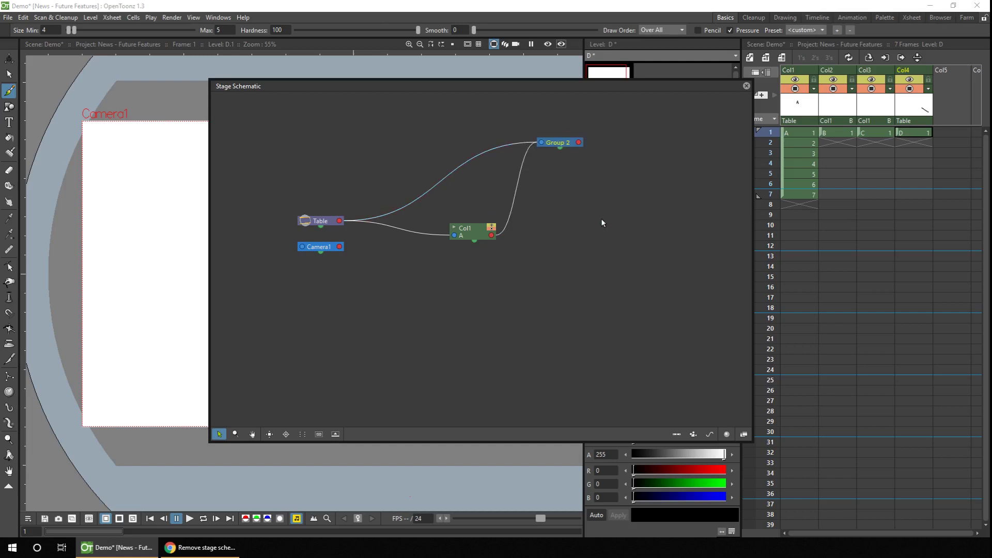
# Open Group 2 to show its member nodes and reposition the open group panel
pyautogui.rightClick(563, 143)
pyautogui.click(609, 170)
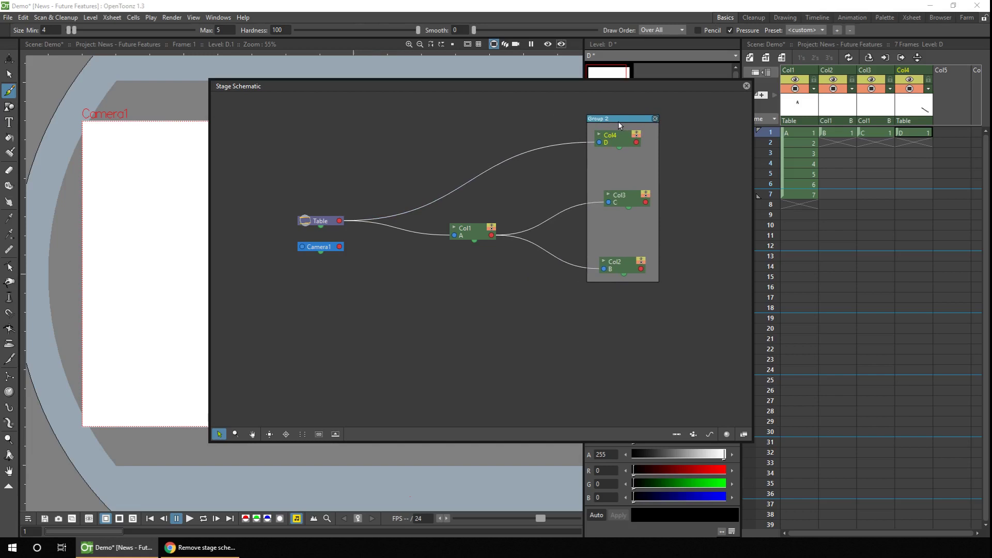
pyautogui.moveTo(618, 121); pyautogui.dragTo(571, 121)
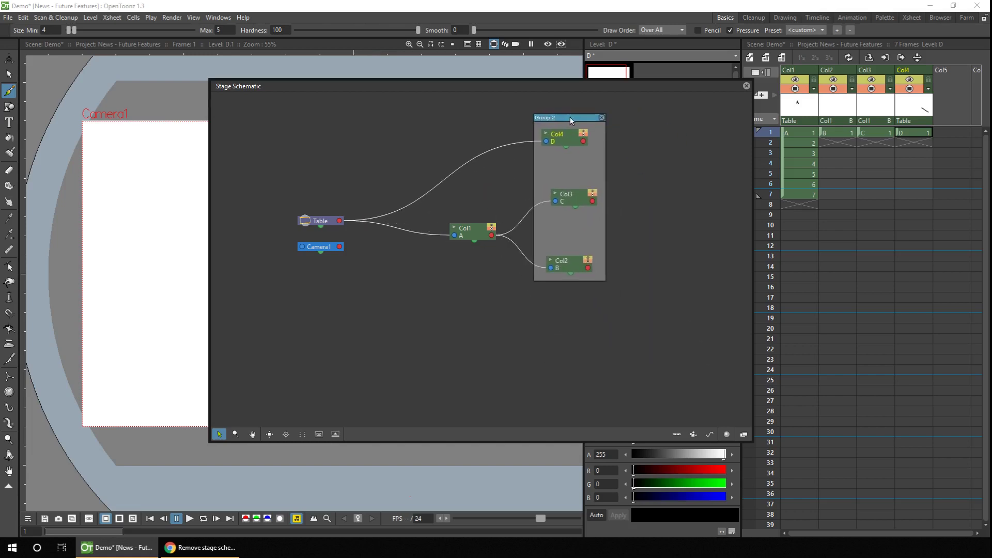